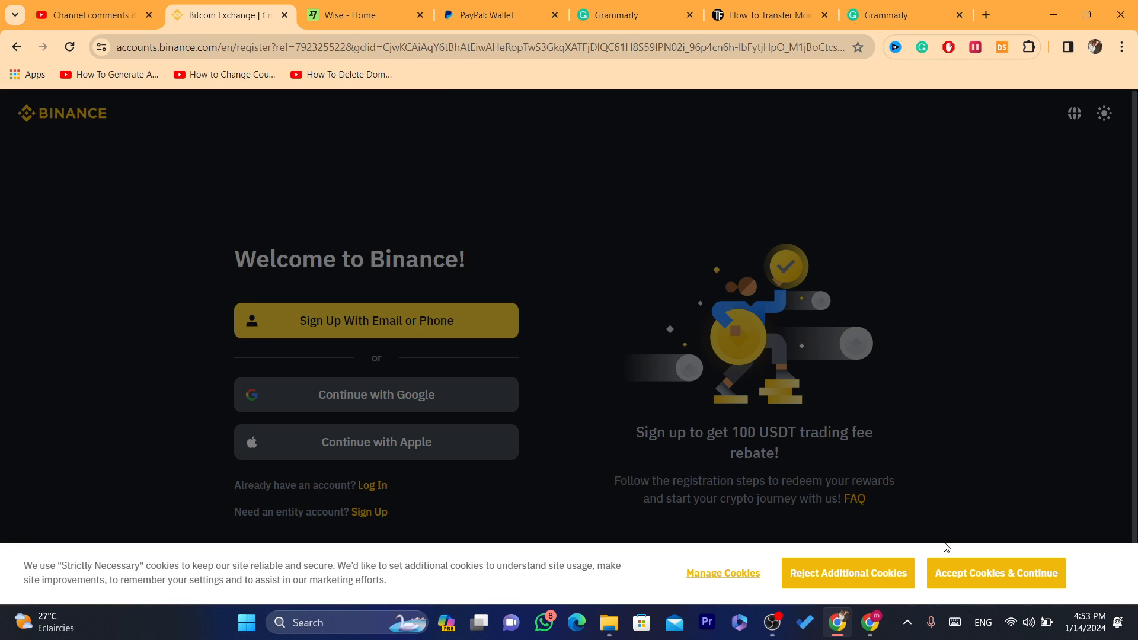
Step: Accept Binance cookies, start Google sign-in and dismiss the Google window to reach Security Verification
click(995, 573)
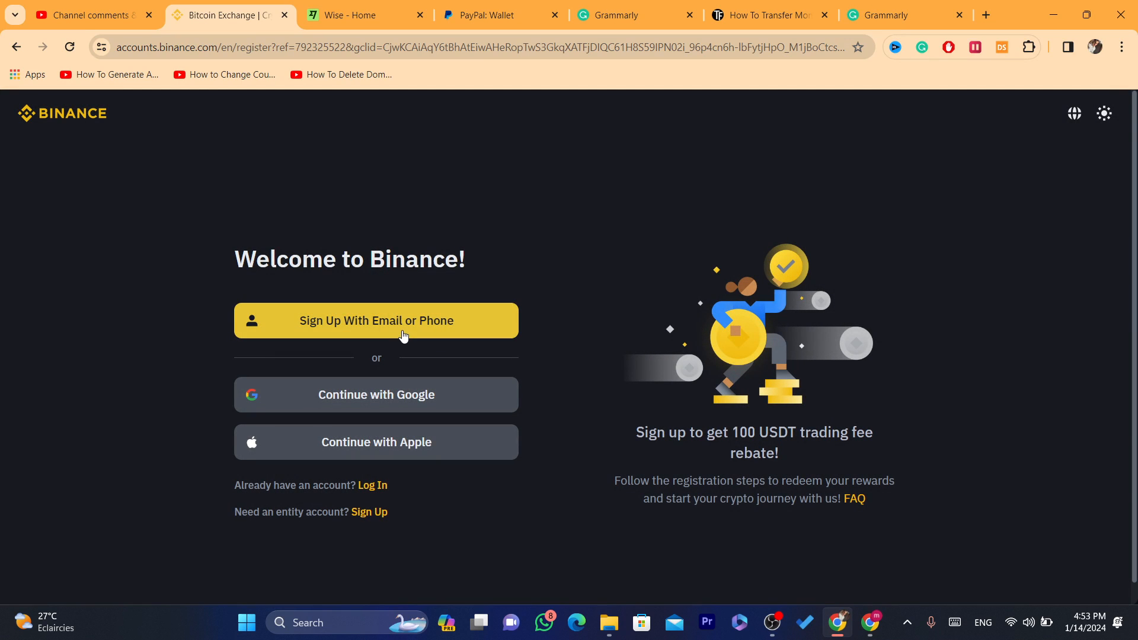
click(347, 395)
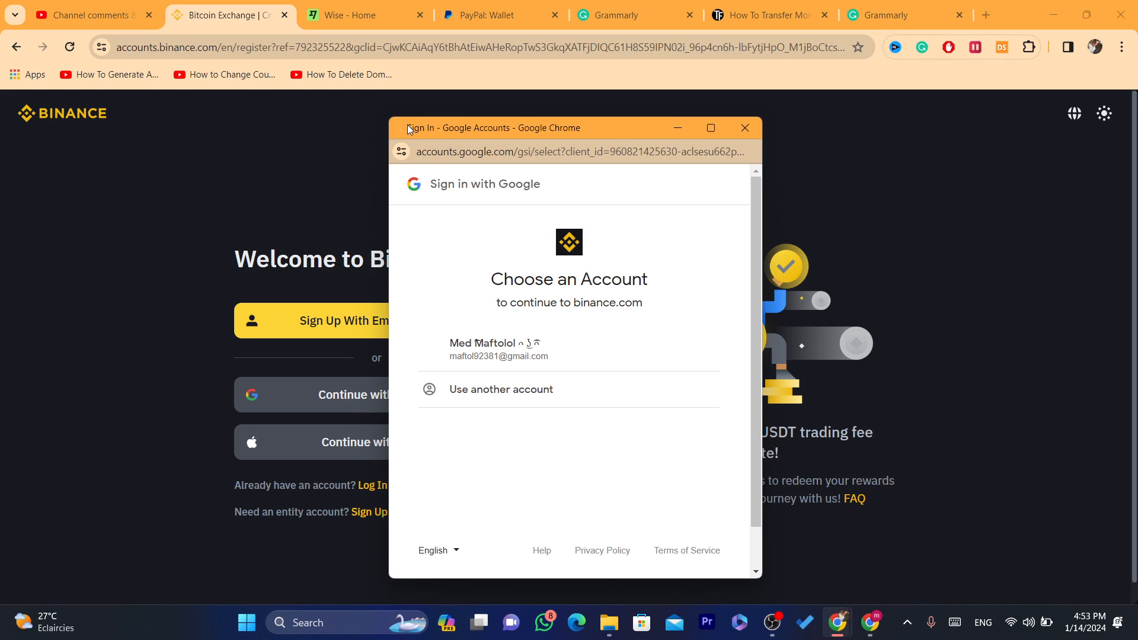
click(527, 347)
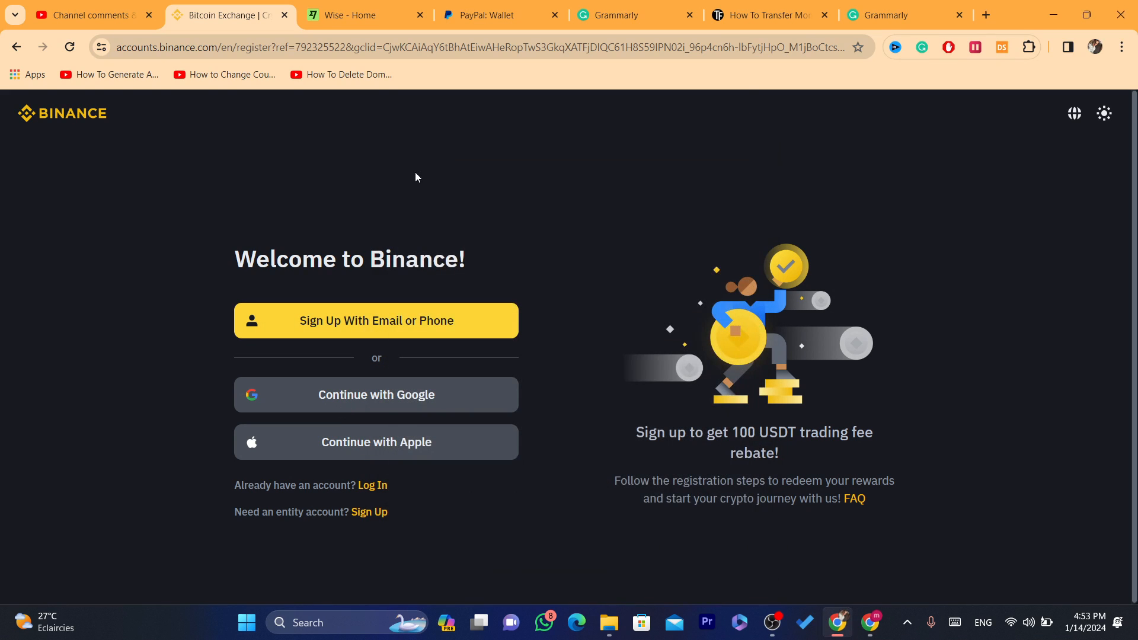
Step: Request the Binance phone verification code and have it sent by SMS
click(480, 46)
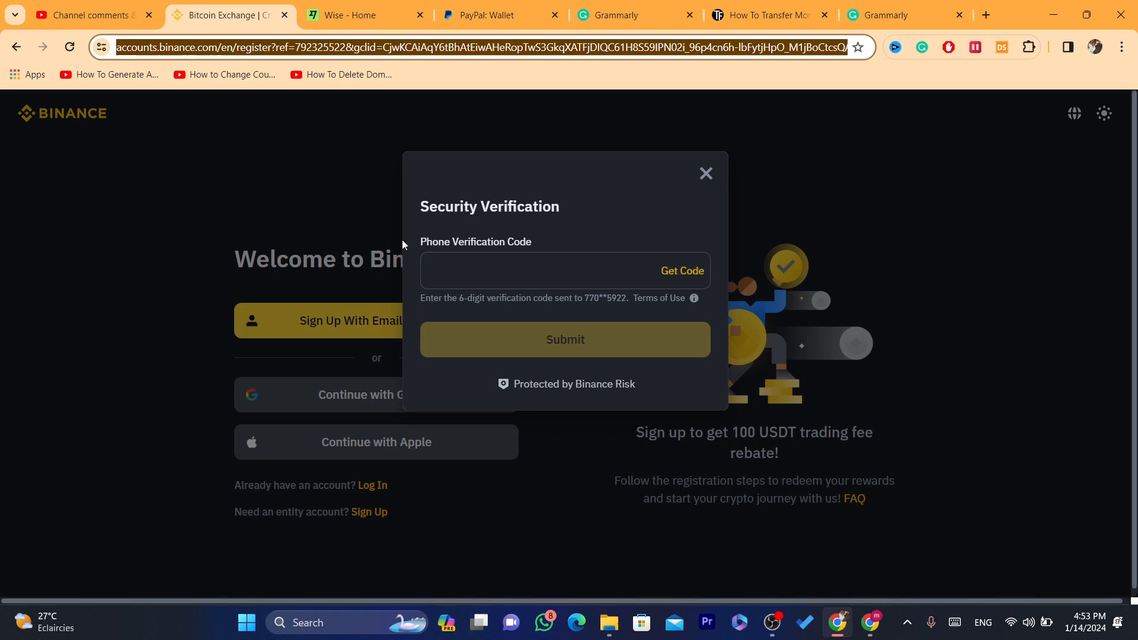
click(490, 263)
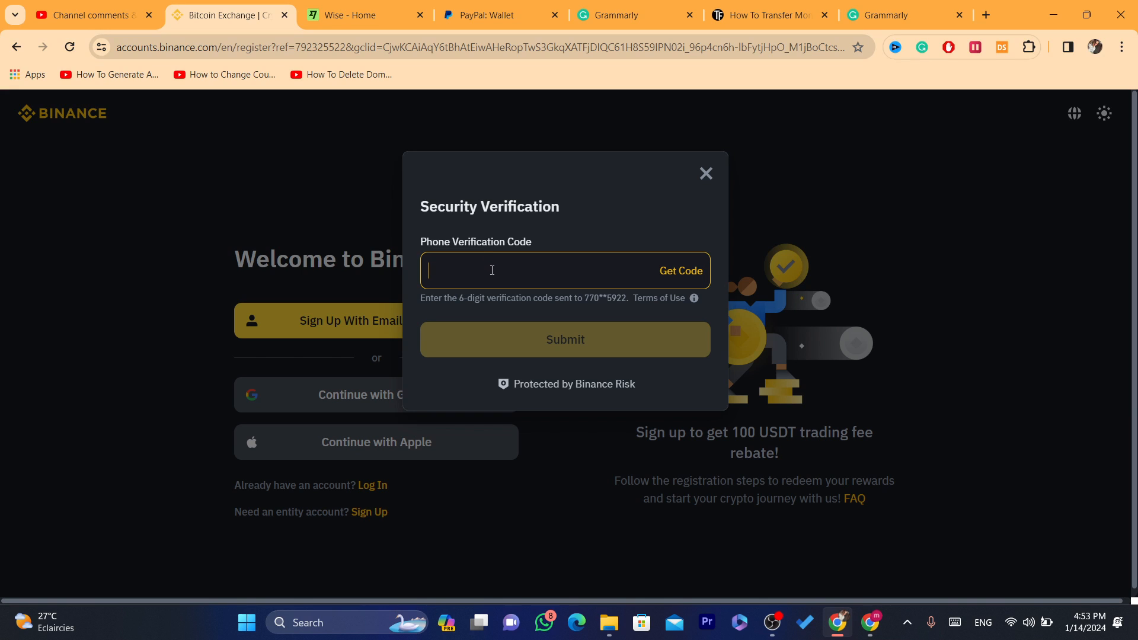
click(673, 271)
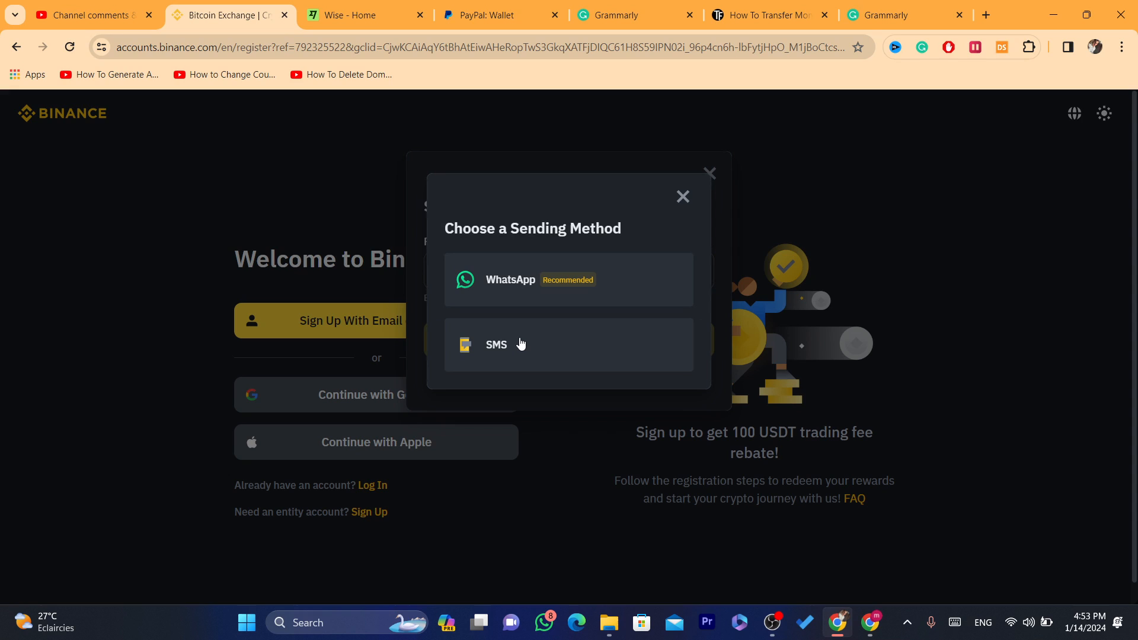
click(521, 345)
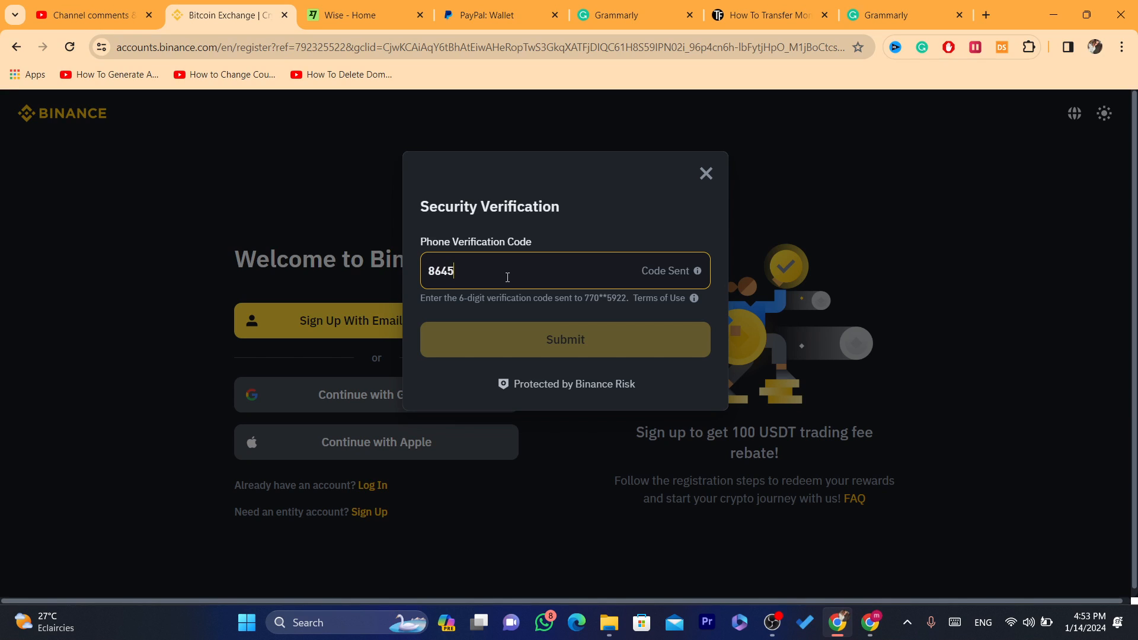
text(1)
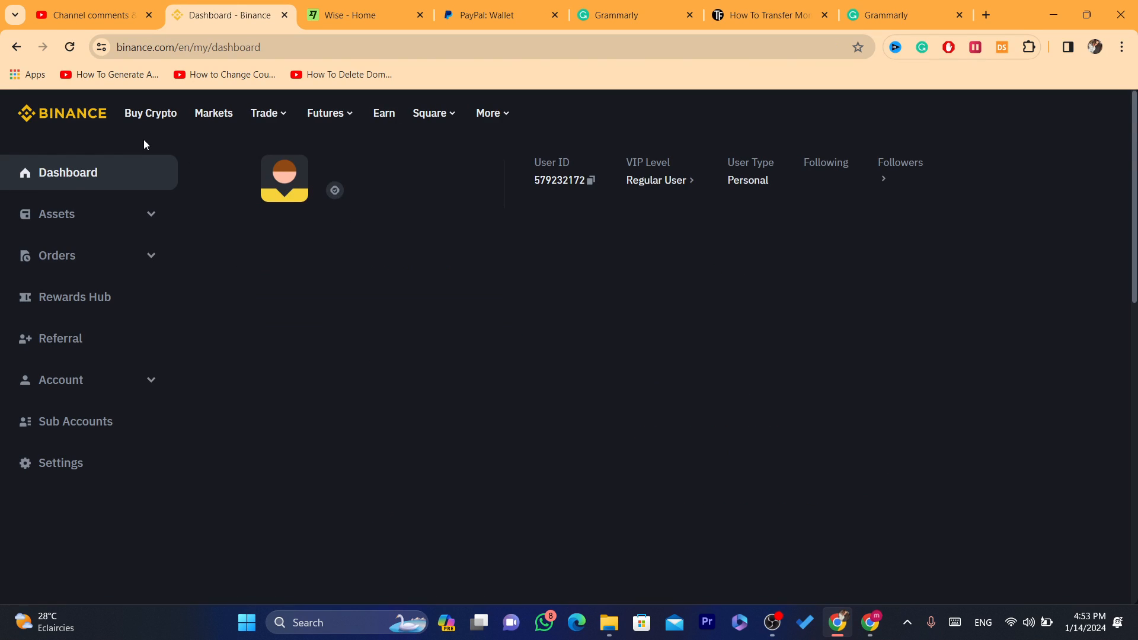
Step: Go to the Binance homepage, then view the PayPal account summary in its tab
click(62, 112)
click(366, 54)
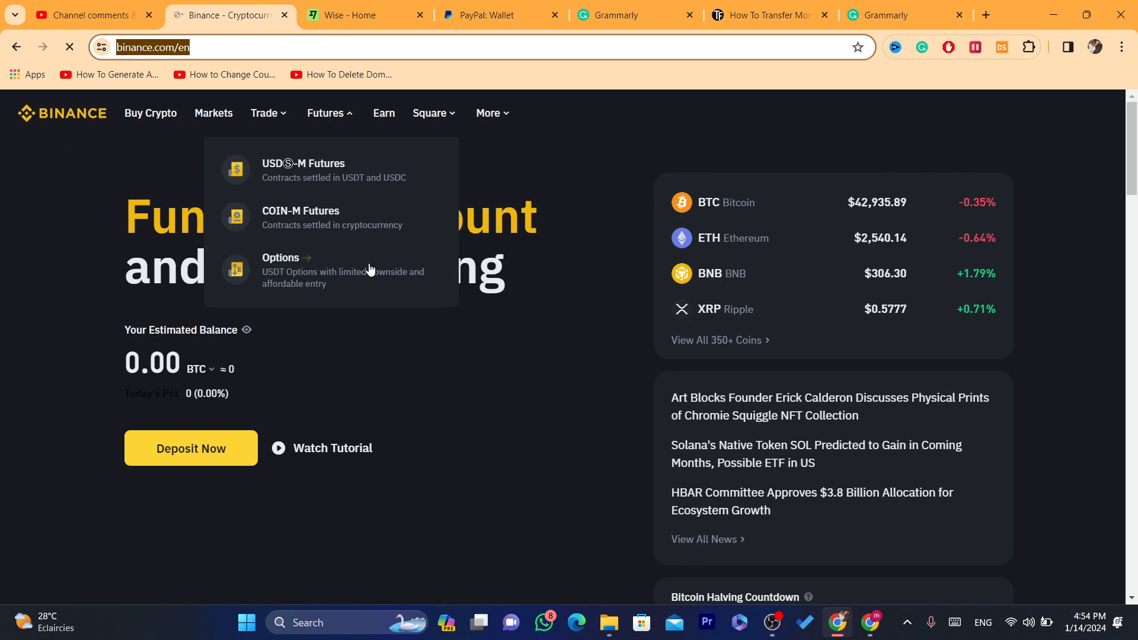
click(484, 15)
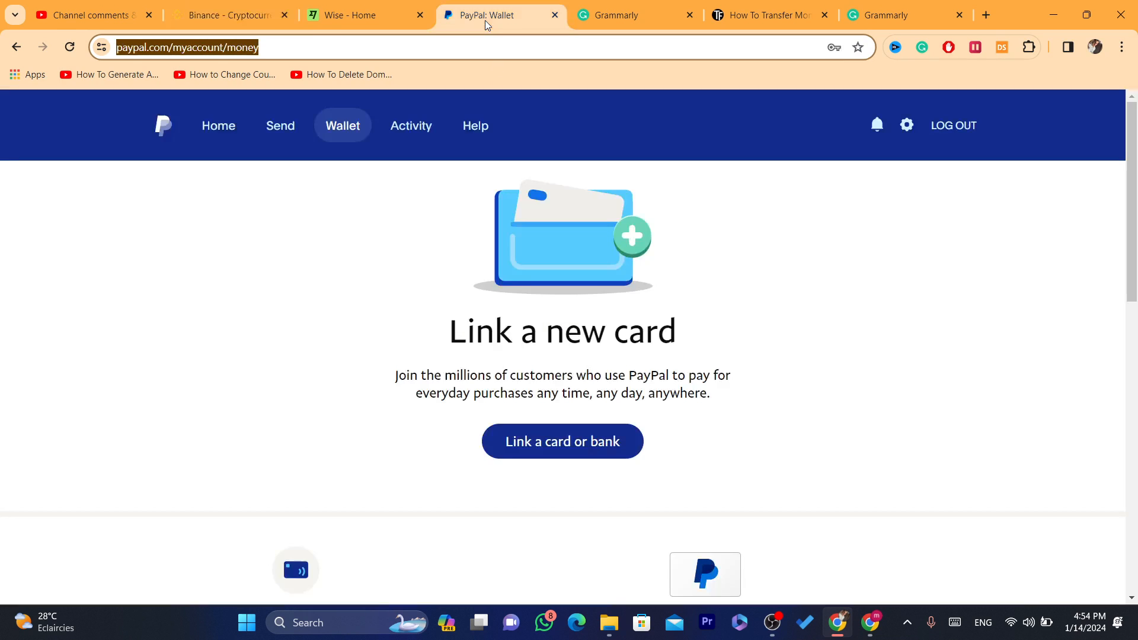
click(218, 126)
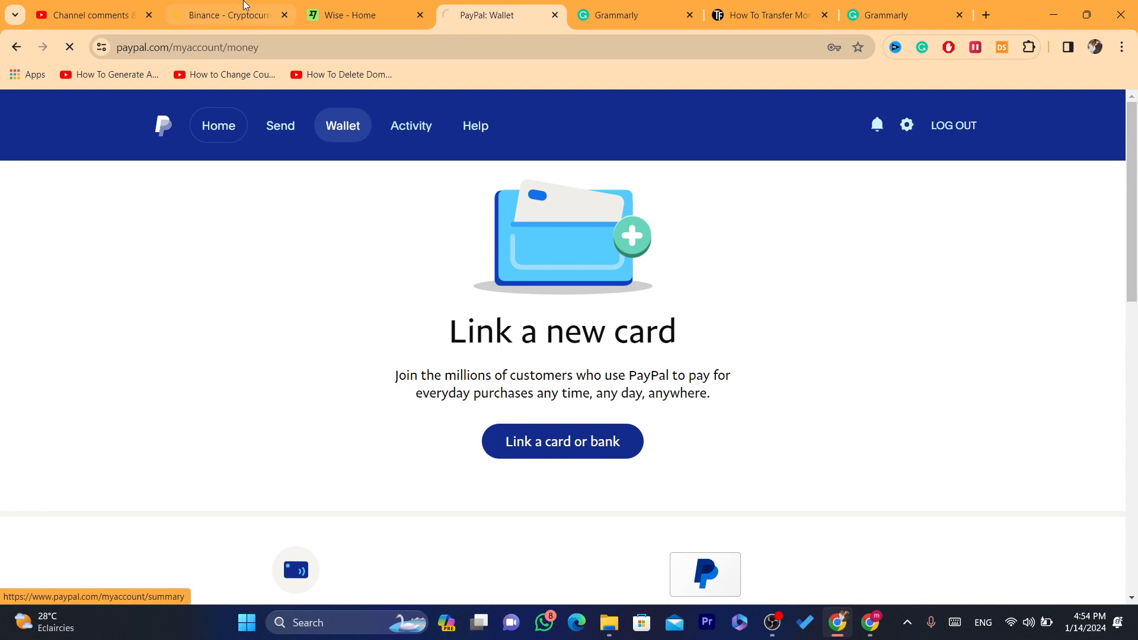
click(521, 46)
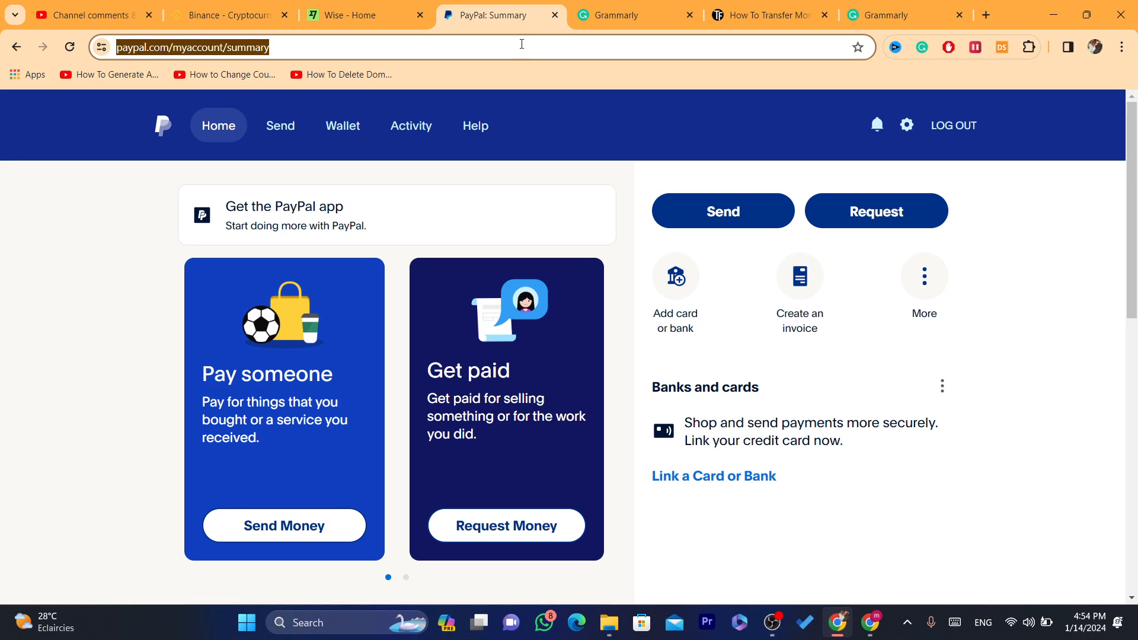
Step: Reorder the PayPal tab to sit before Wise and return to Binance
click(229, 15)
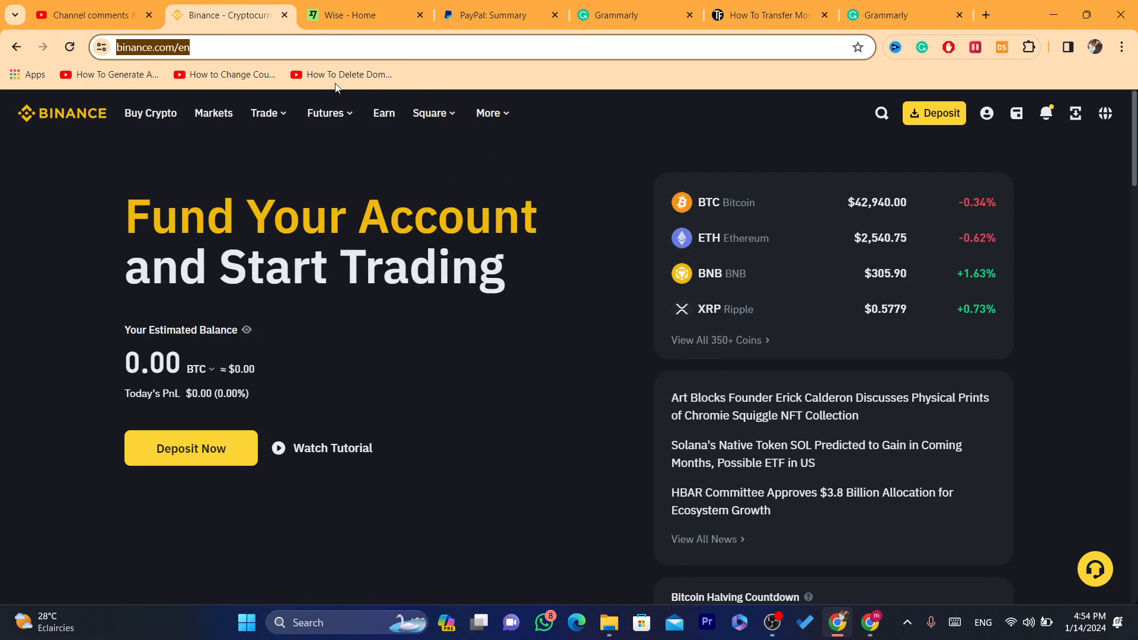
click(492, 14)
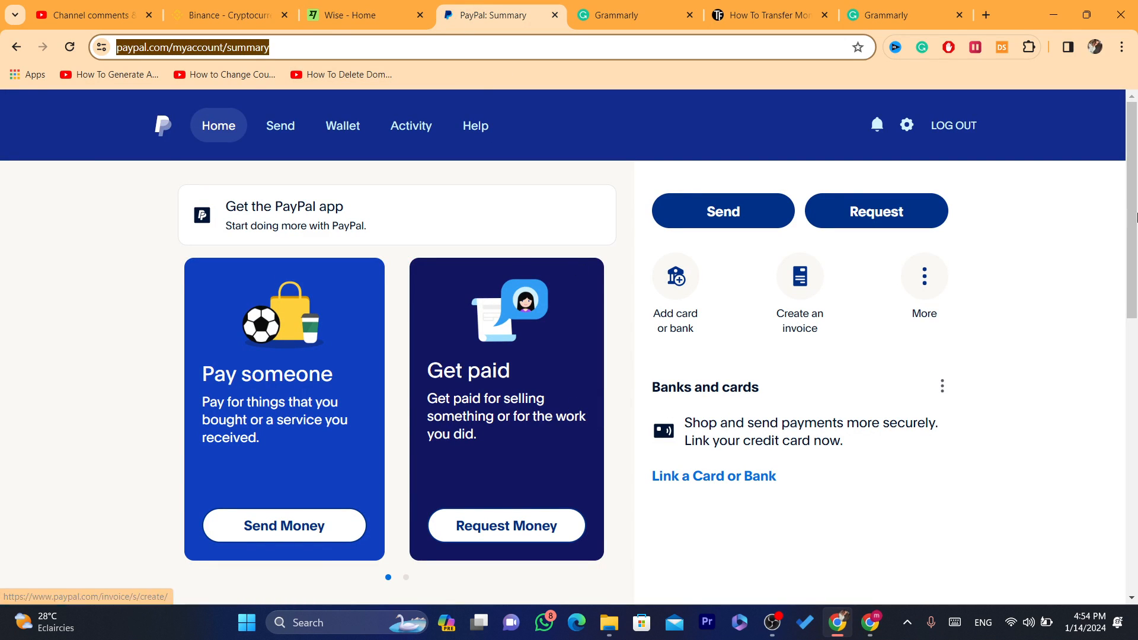
click(485, 48)
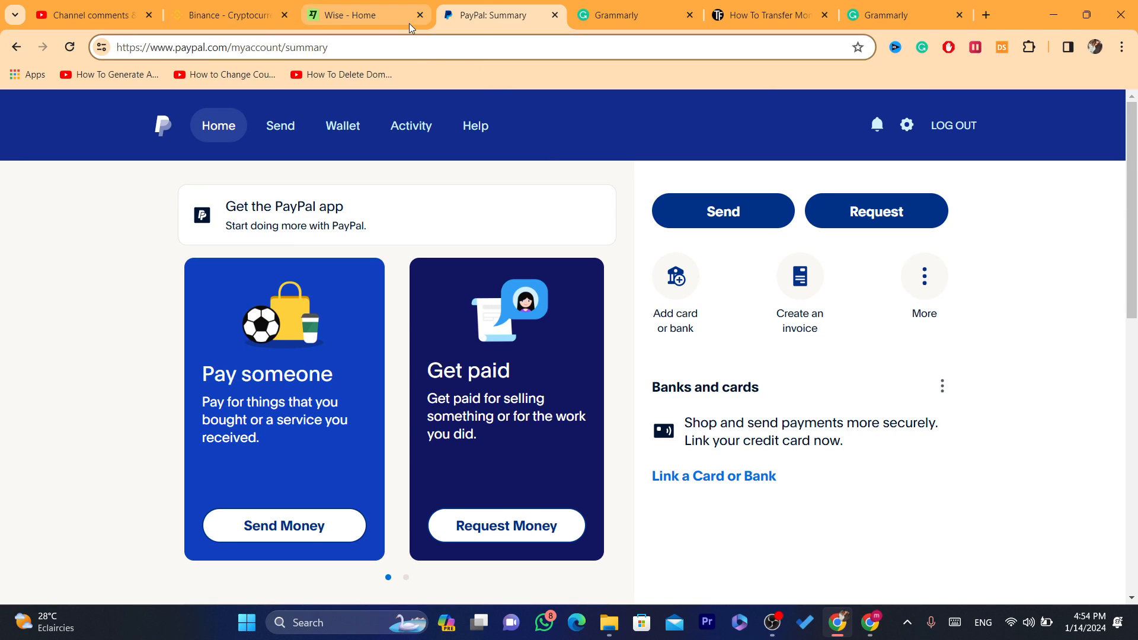
drag(493, 16, 356, 16)
click(216, 15)
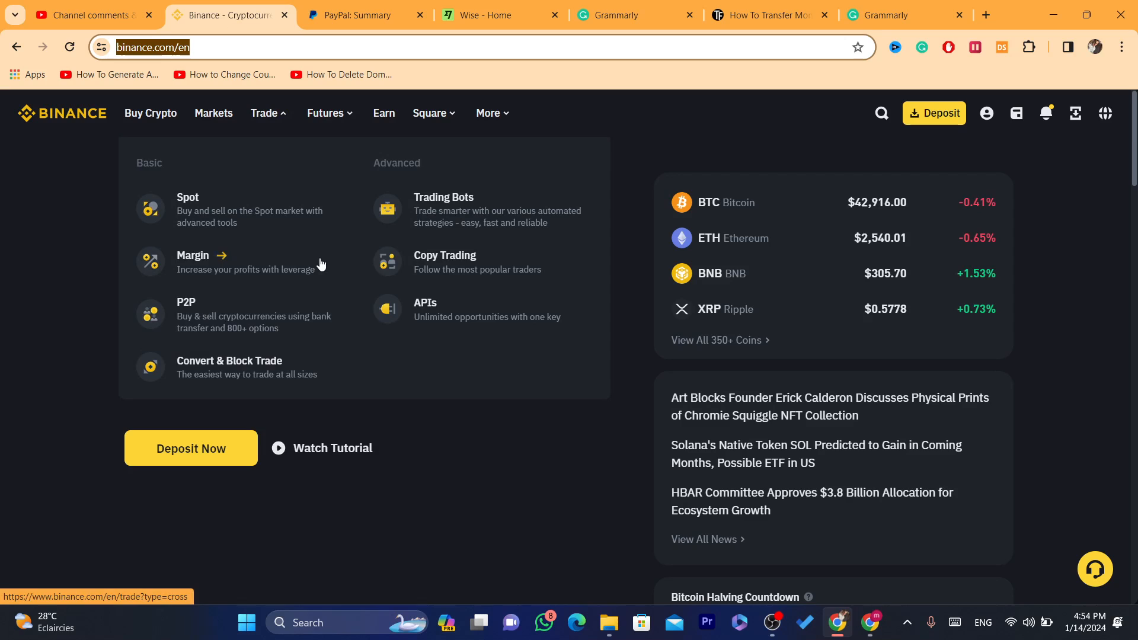
Step: Highlight the Fund Your Account headline, glance at PayPal and settle back on Binance
double_click(387, 271)
click(388, 271)
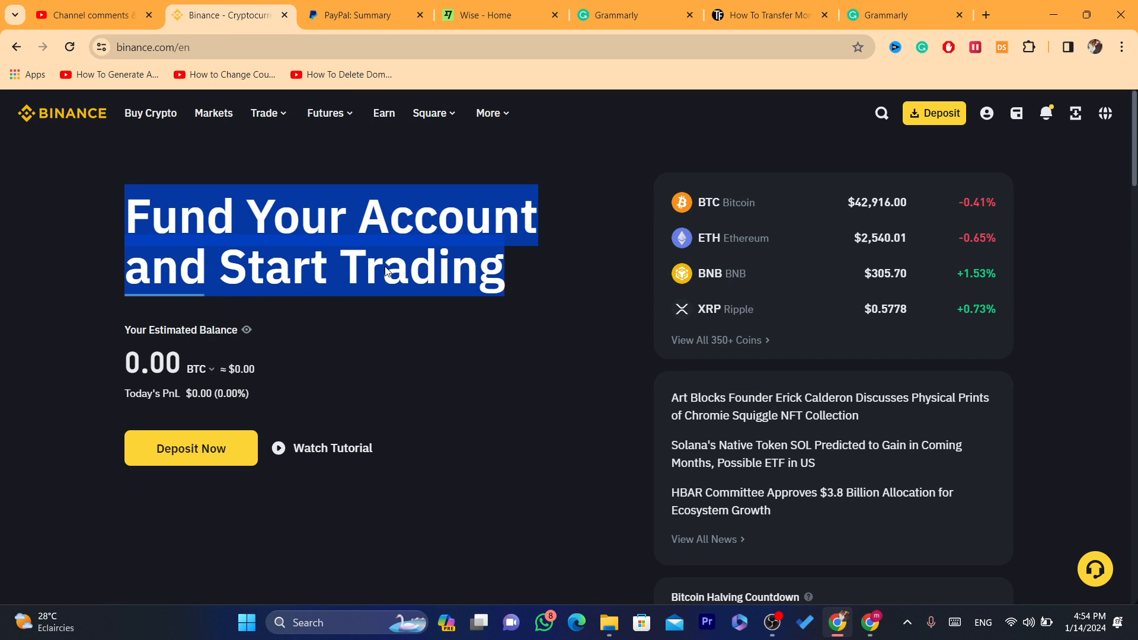
click(356, 15)
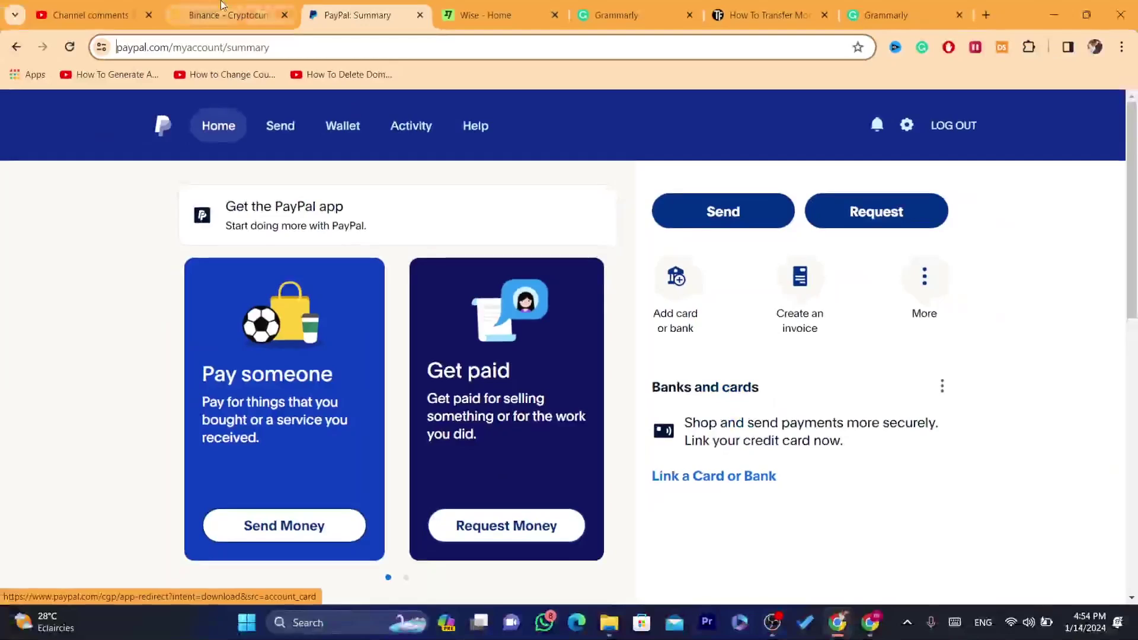
click(223, 15)
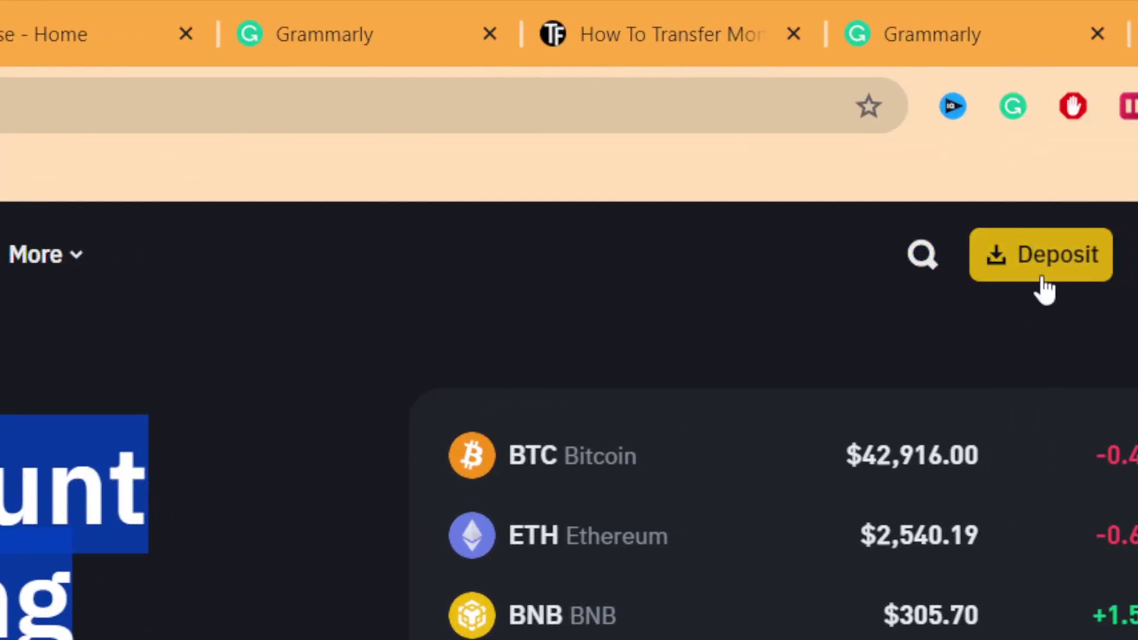
click(1044, 267)
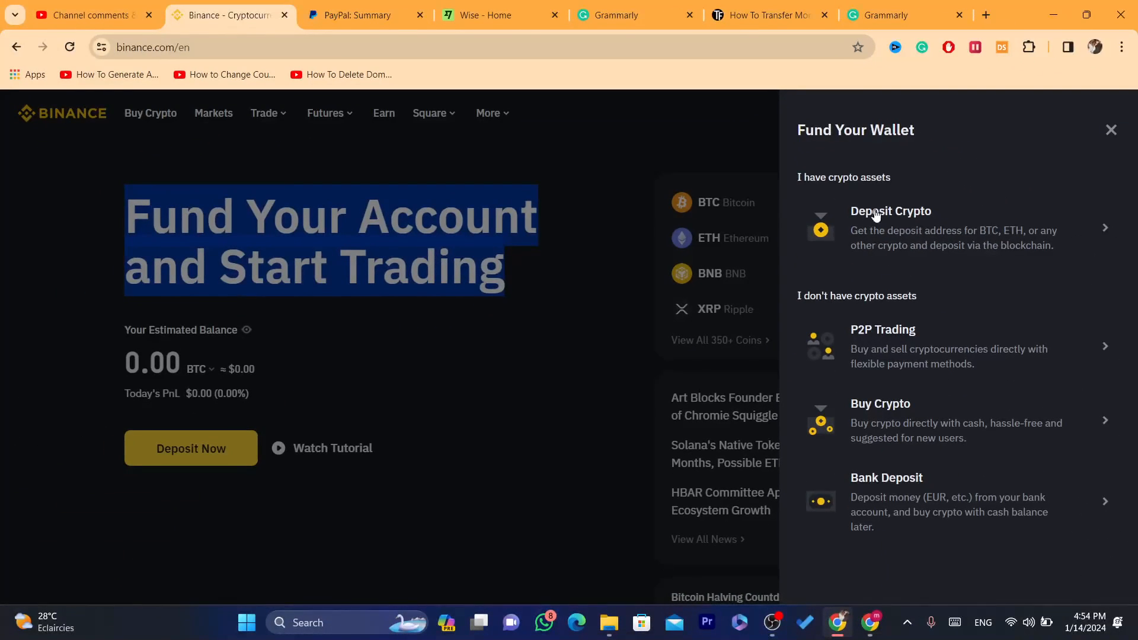
click(768, 360)
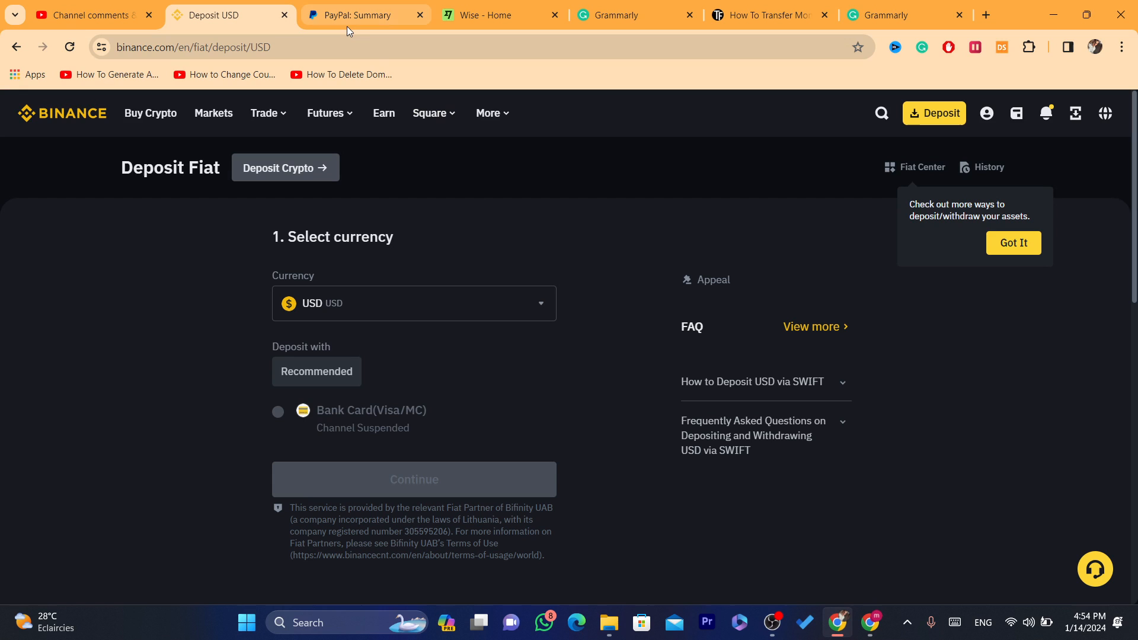
click(71, 114)
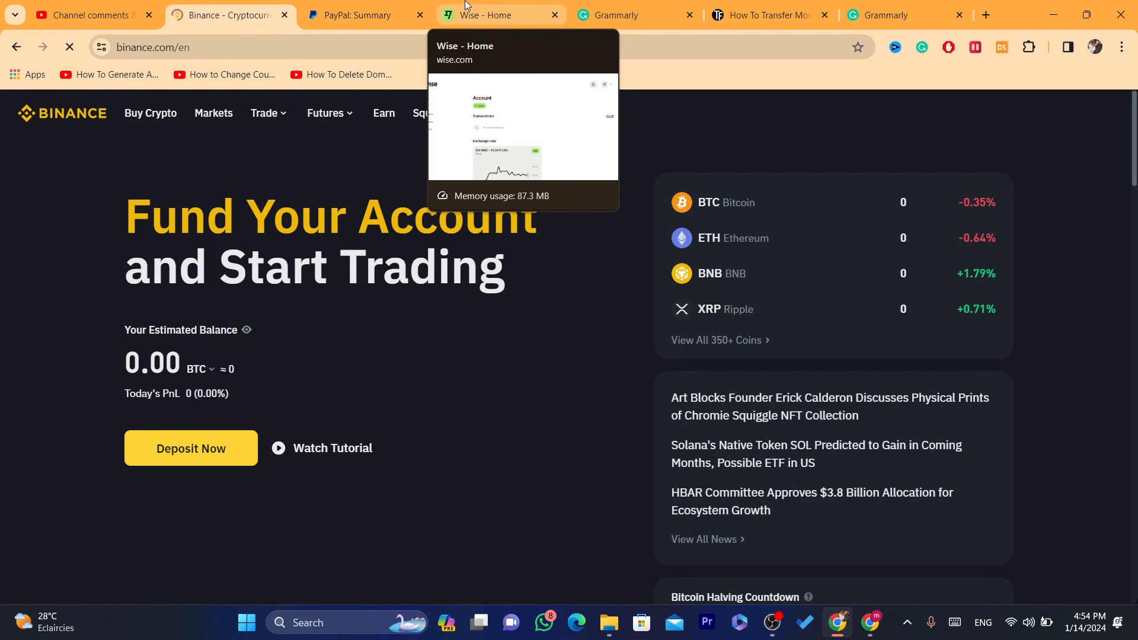
Step: Reopen the Wise site from search results and check the Account home page
click(485, 14)
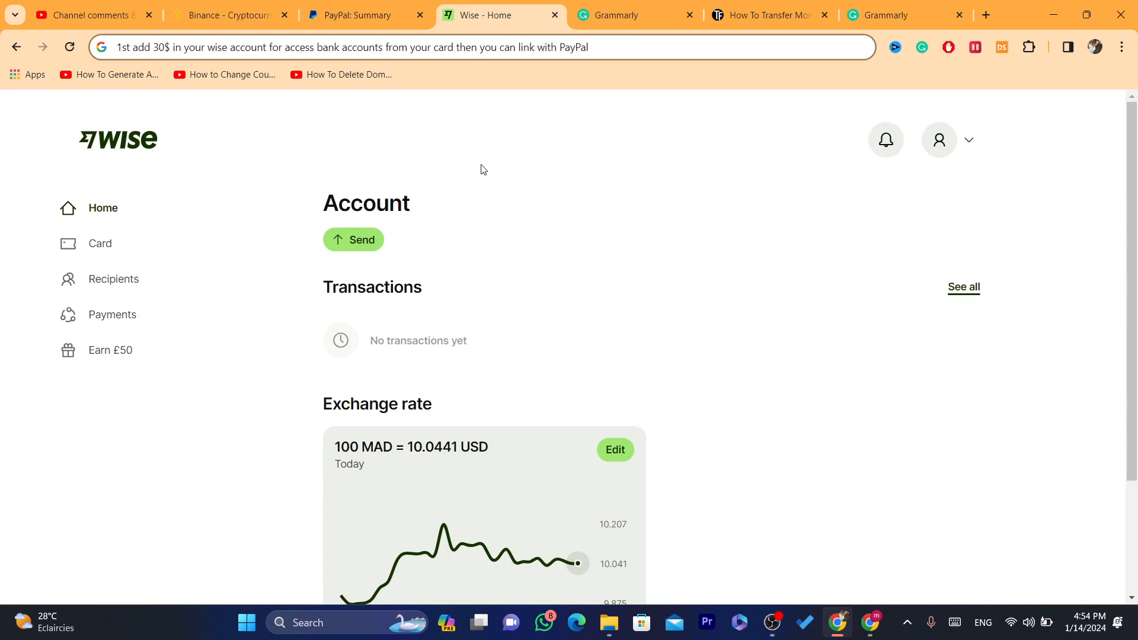
triple_click(573, 46)
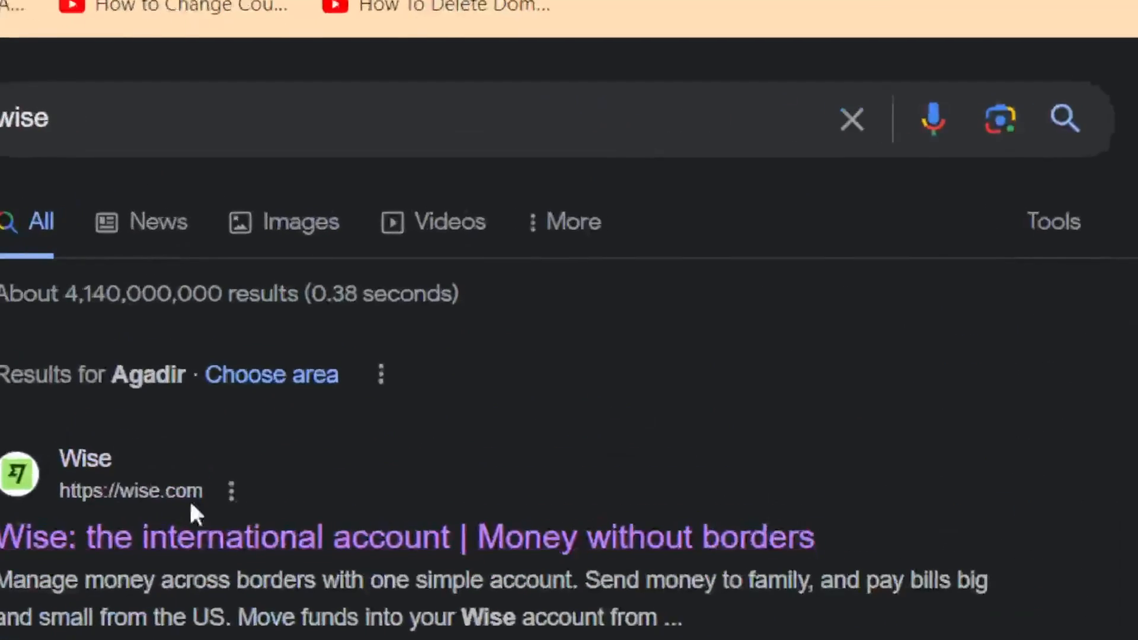
click(231, 552)
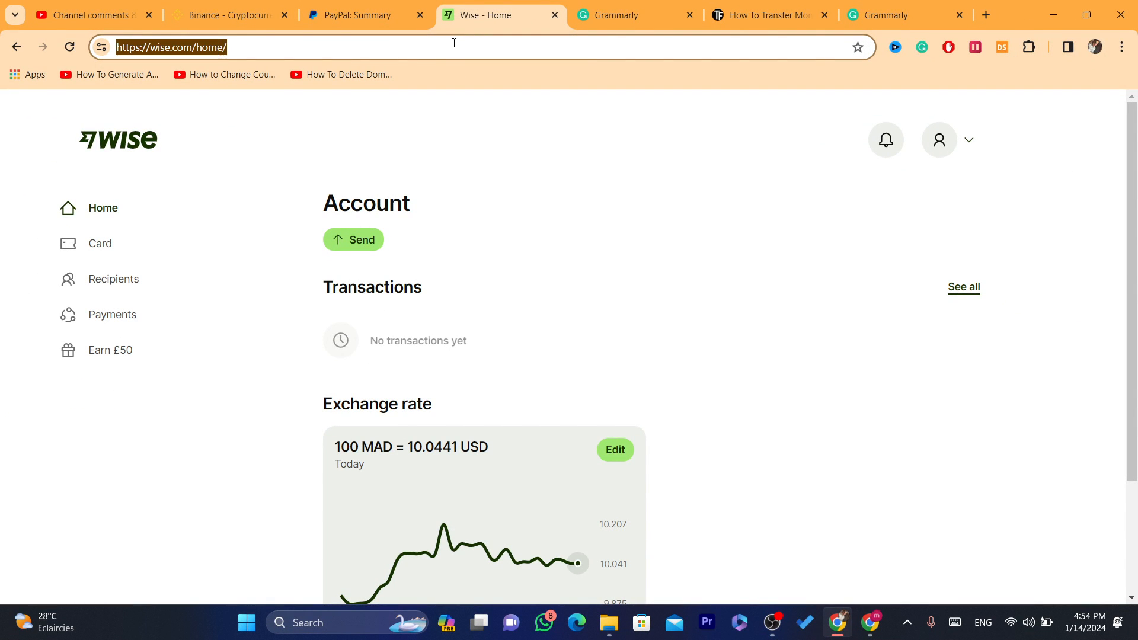
click(300, 192)
drag(300, 190, 439, 217)
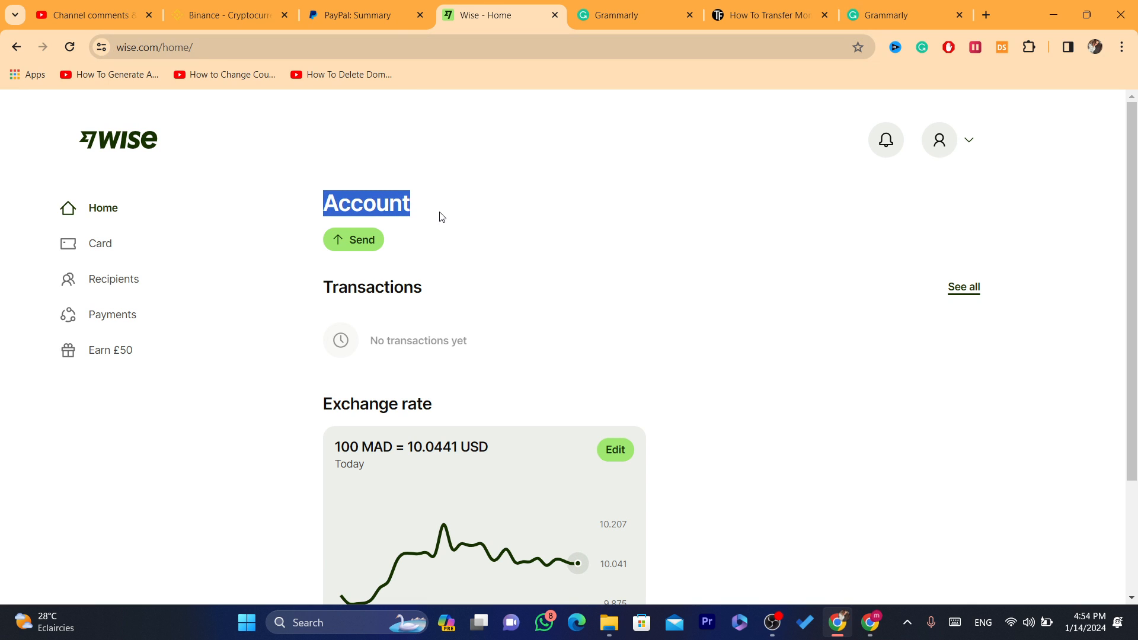
click(439, 216)
click(374, 47)
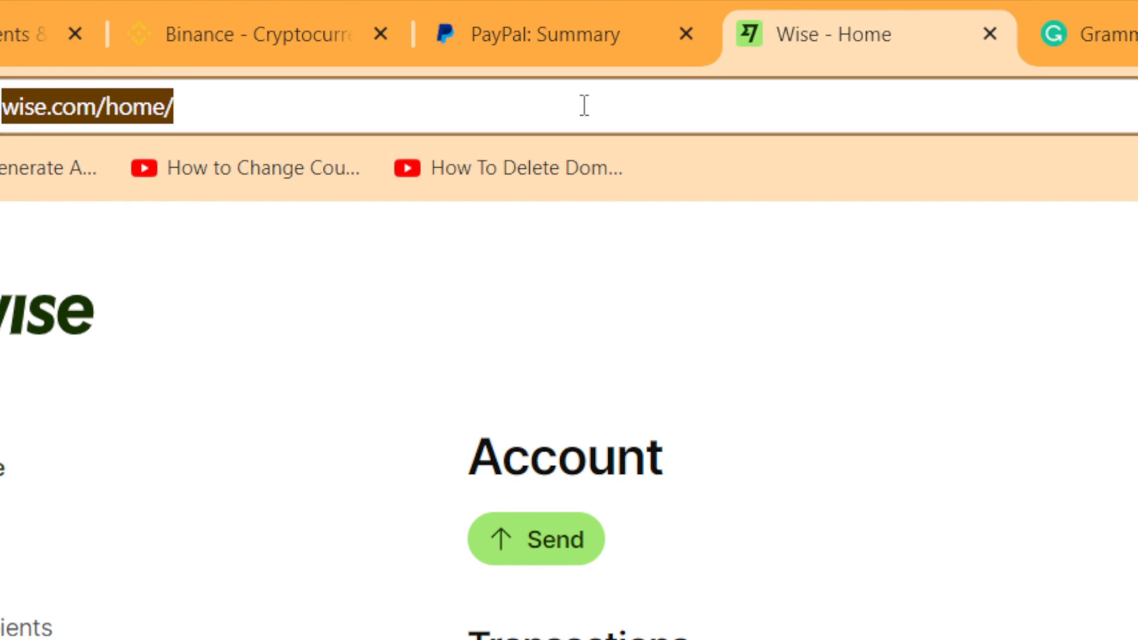
click(284, 313)
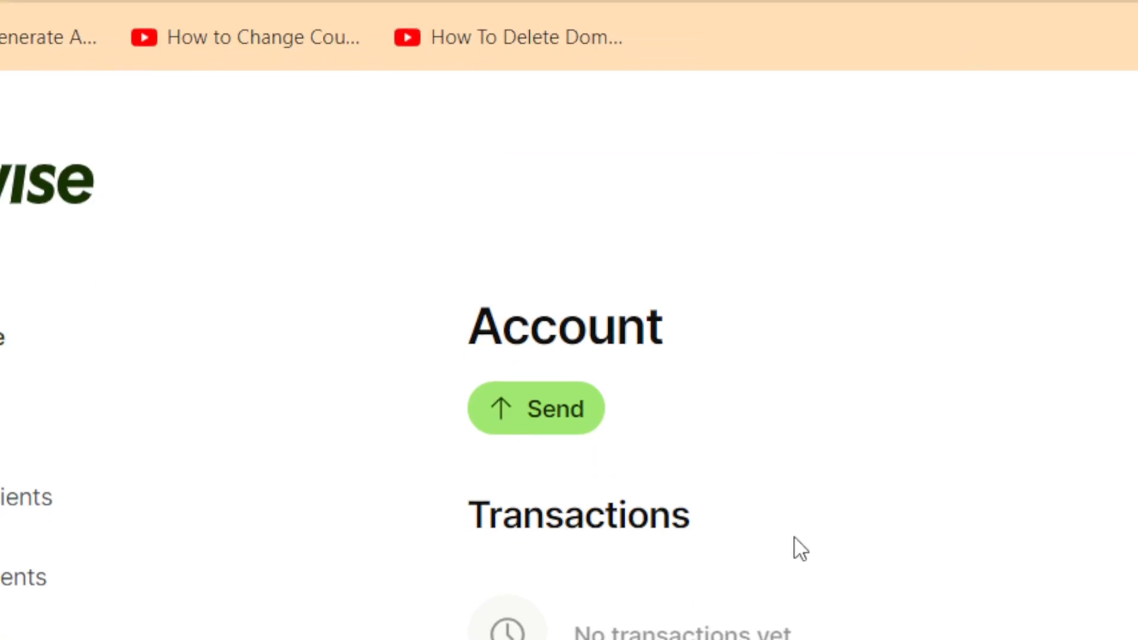
Step: Flip between the PayPal and Wise tabs, then open the Wise Cards page
click(364, 14)
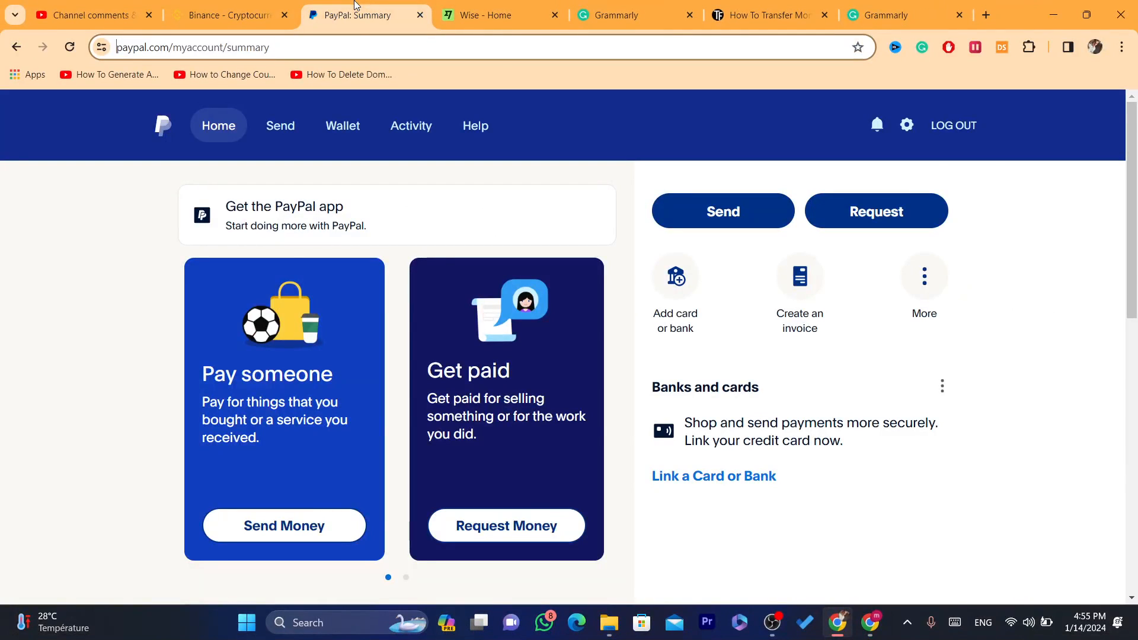
click(485, 15)
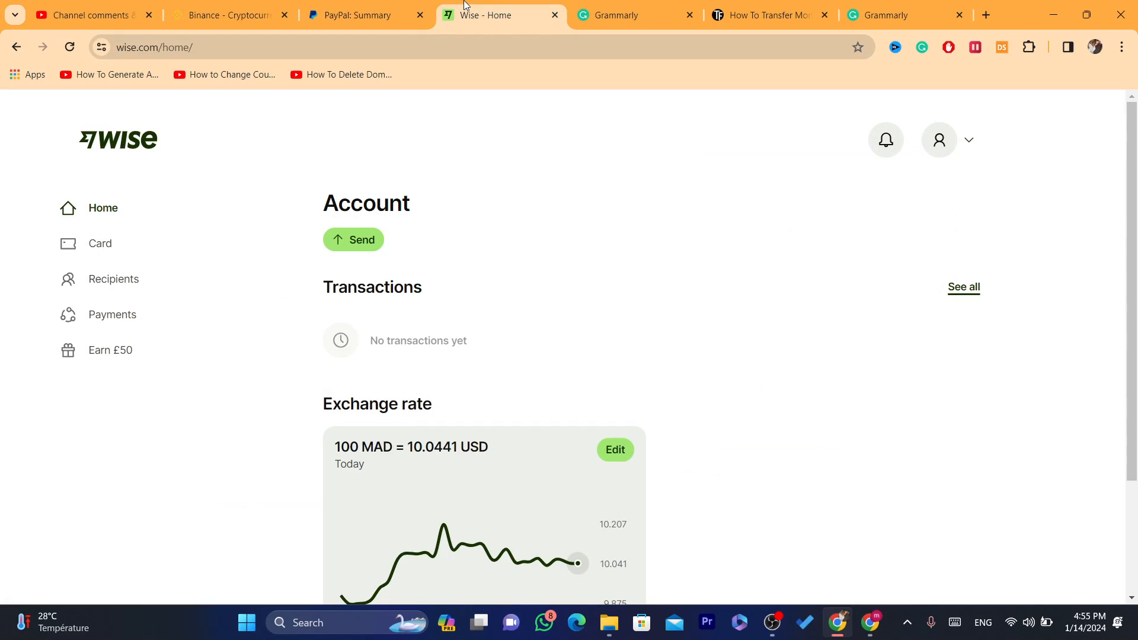
click(365, 15)
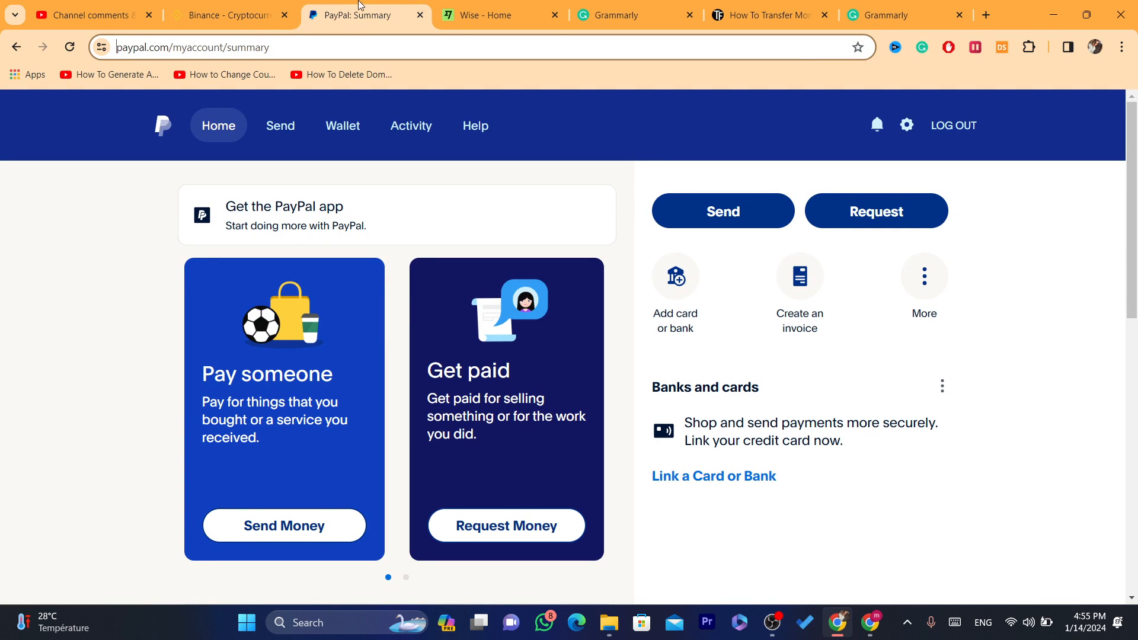
click(485, 14)
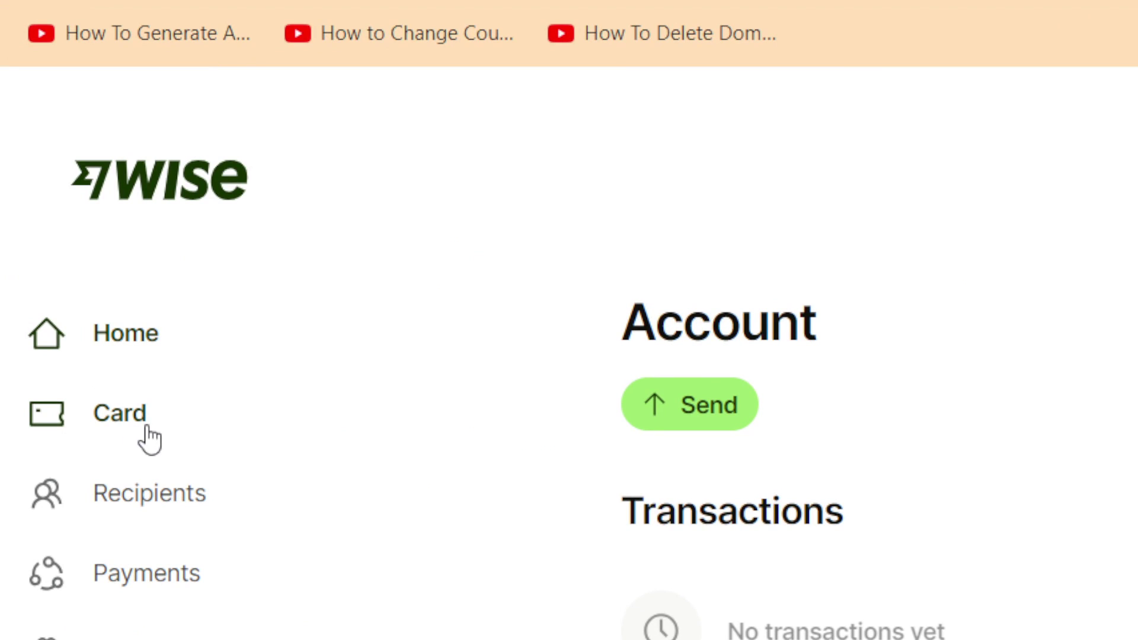
click(120, 414)
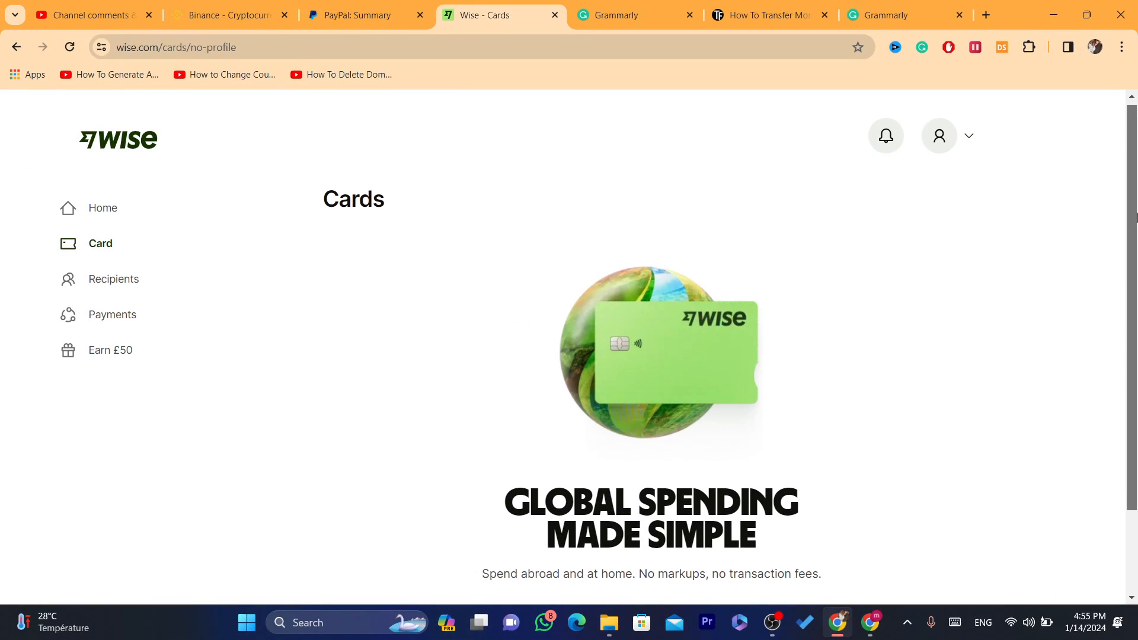
scroll(1036, 224, down, 2)
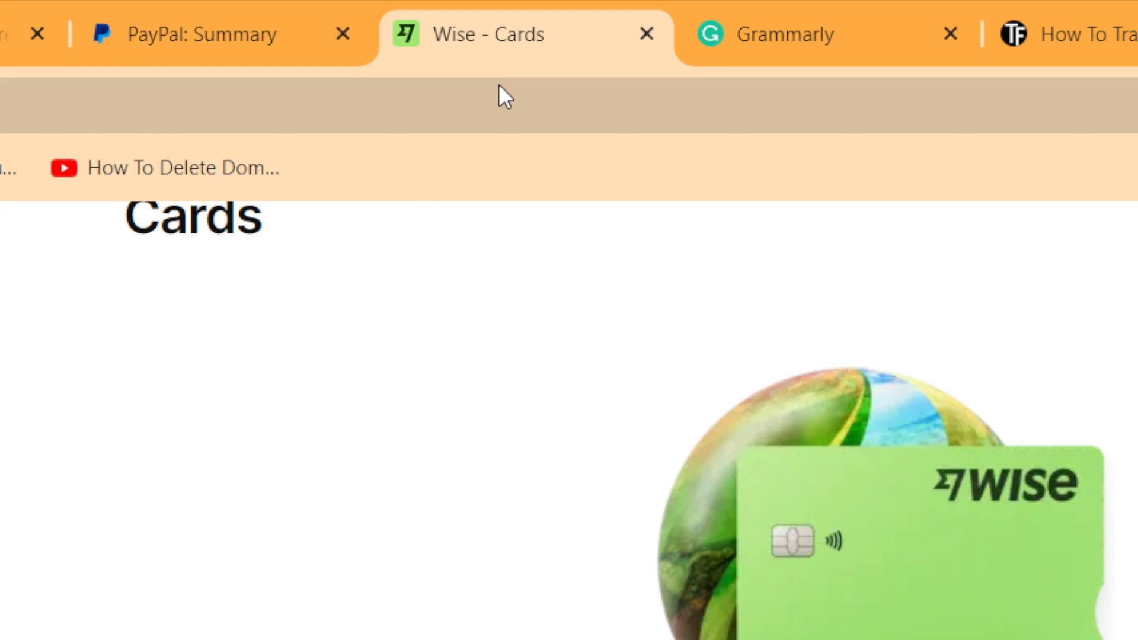
scroll(472, 400, down, 2)
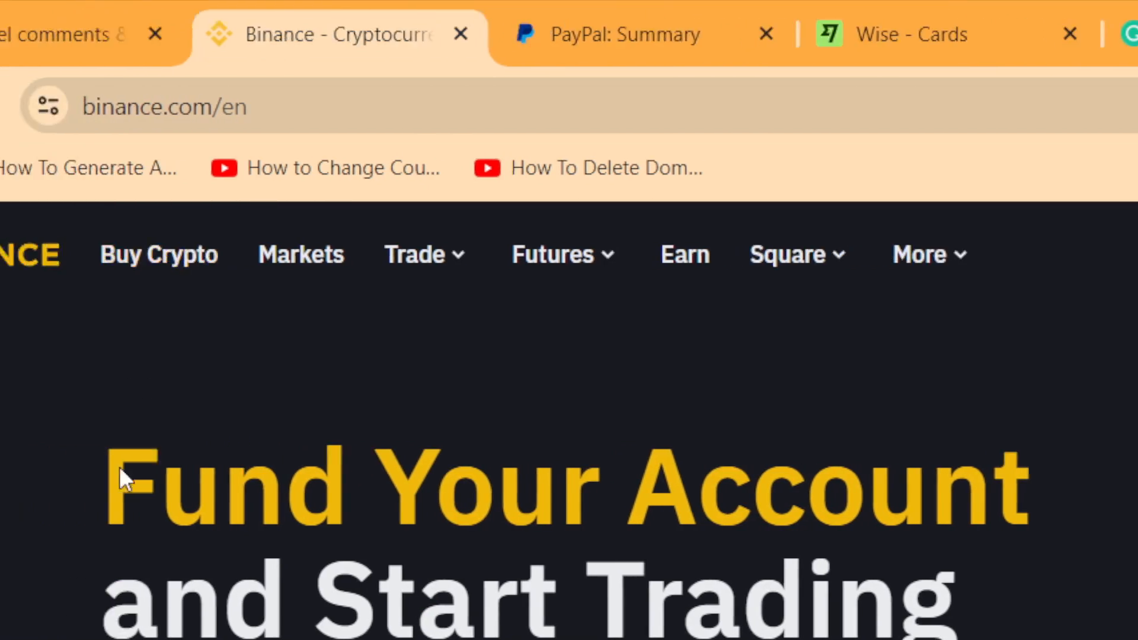
Step: Review the Cards page, highlighting the no-transaction-fees line and GLOBAL SPENDING MADE SIMPLE heading
click(980, 34)
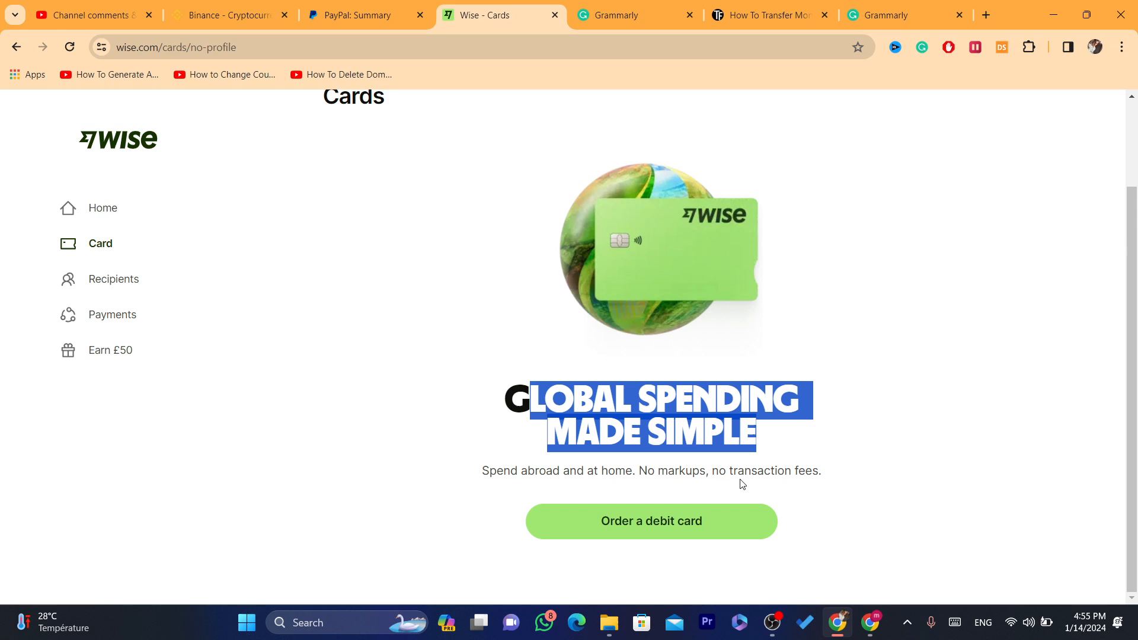
drag(709, 470, 828, 471)
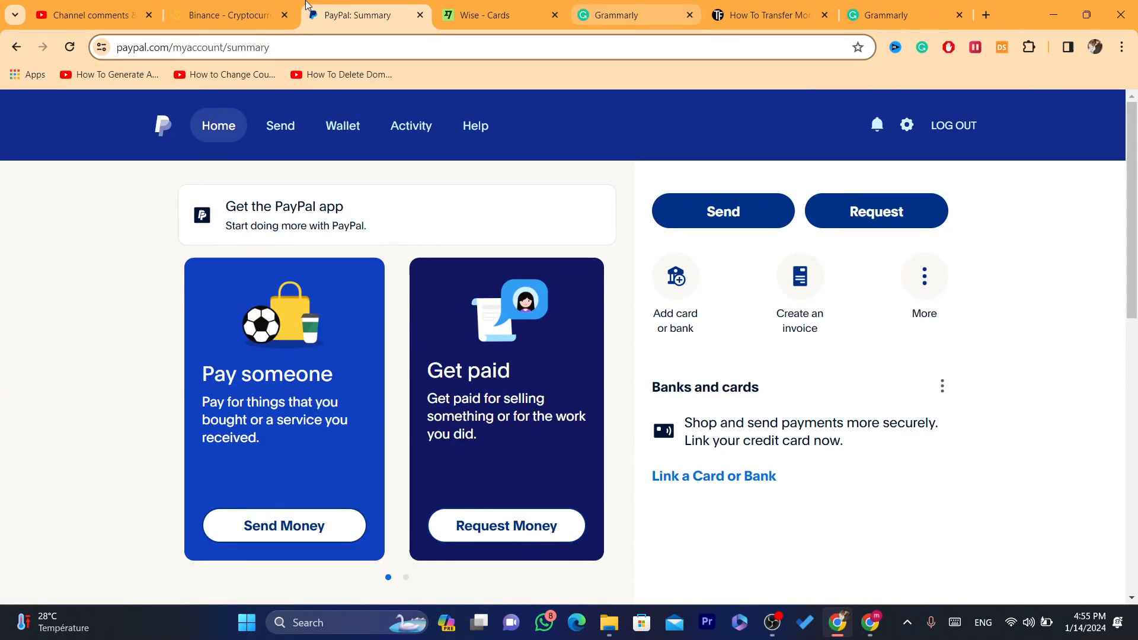
click(228, 15)
click(485, 14)
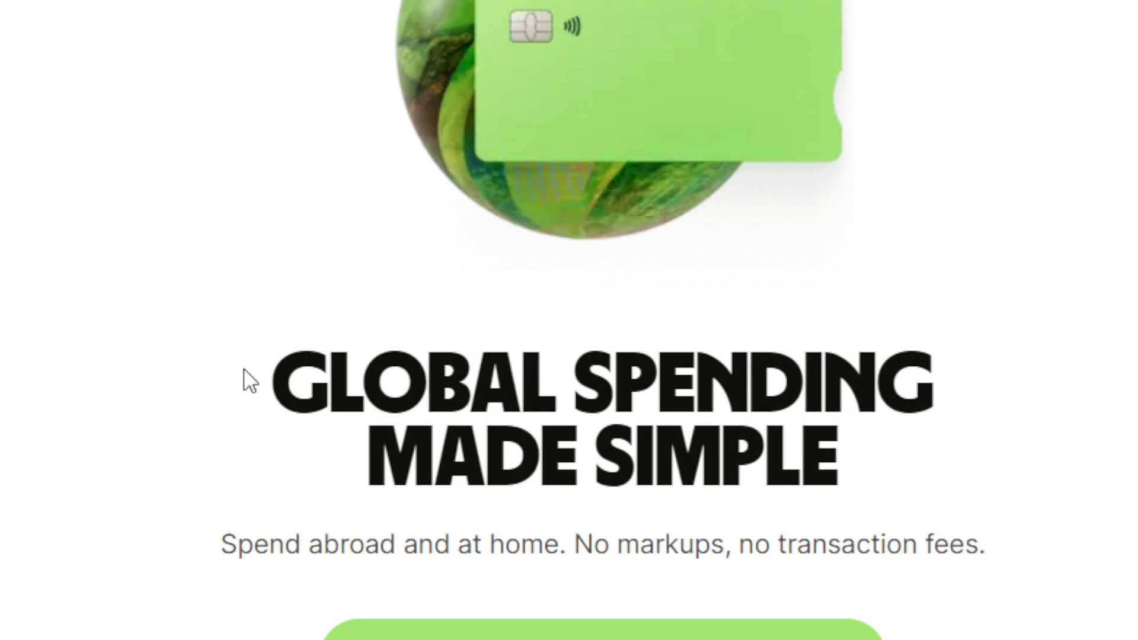
drag(249, 381, 1044, 554)
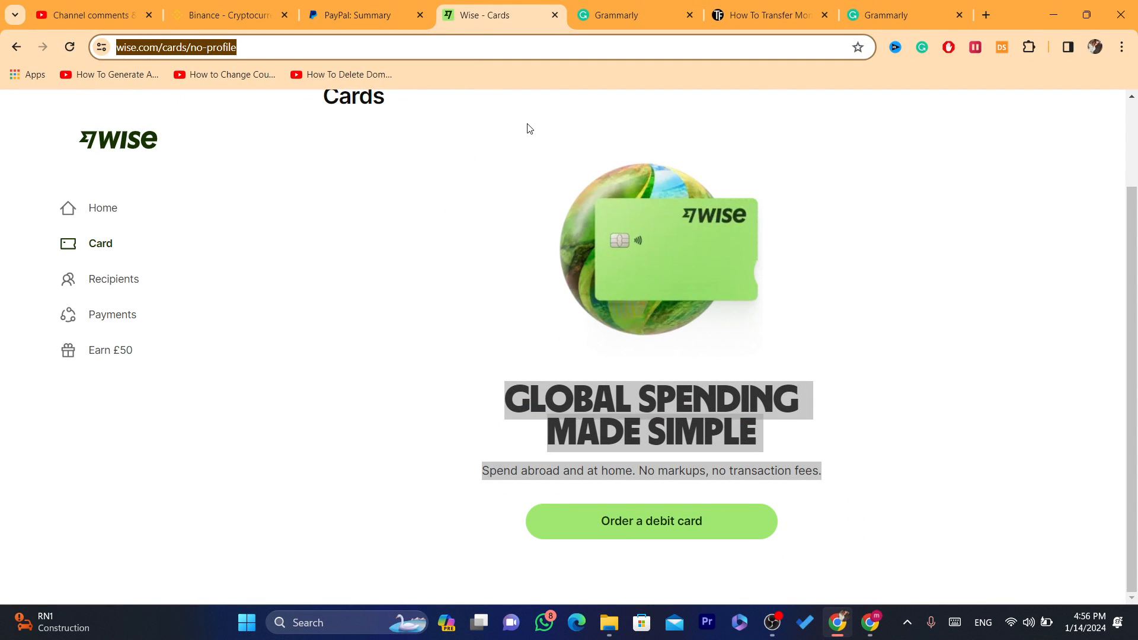
click(514, 382)
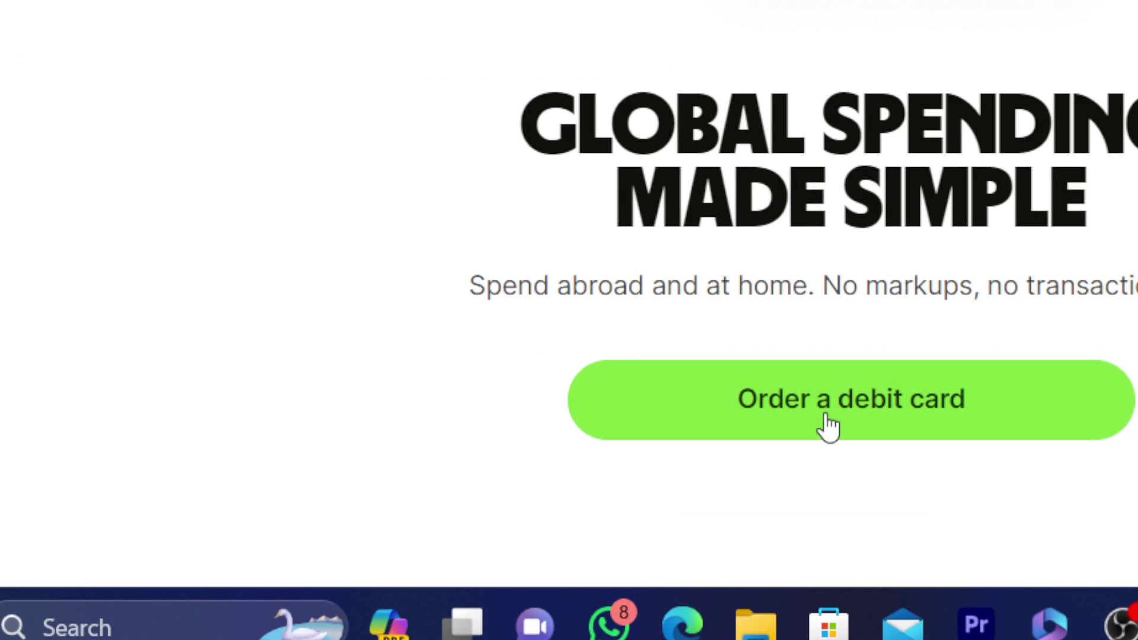
Step: Start a Wise debit card order, keep Morocco as country of residence and focus the first name field
click(994, 491)
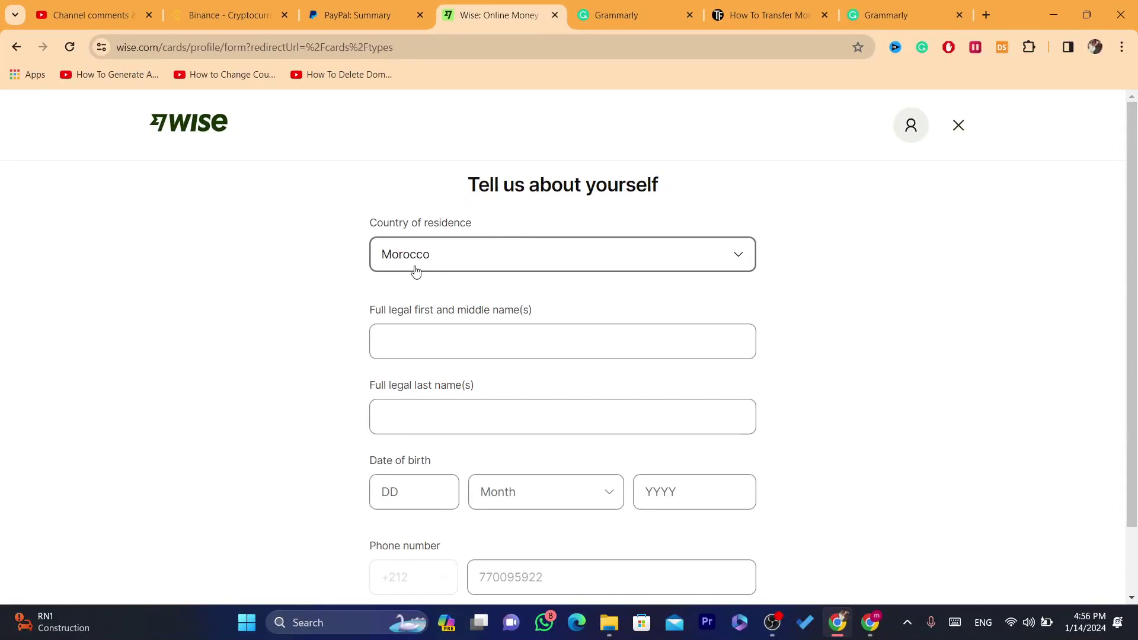
click(416, 258)
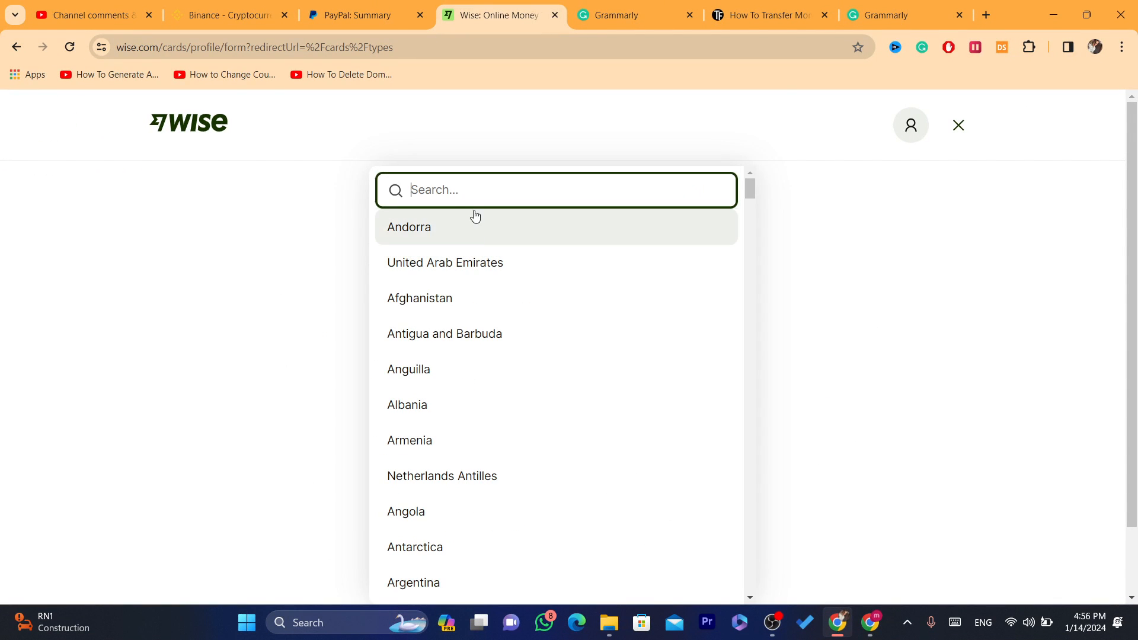
click(263, 233)
scroll(263, 233, down, 1)
click(418, 262)
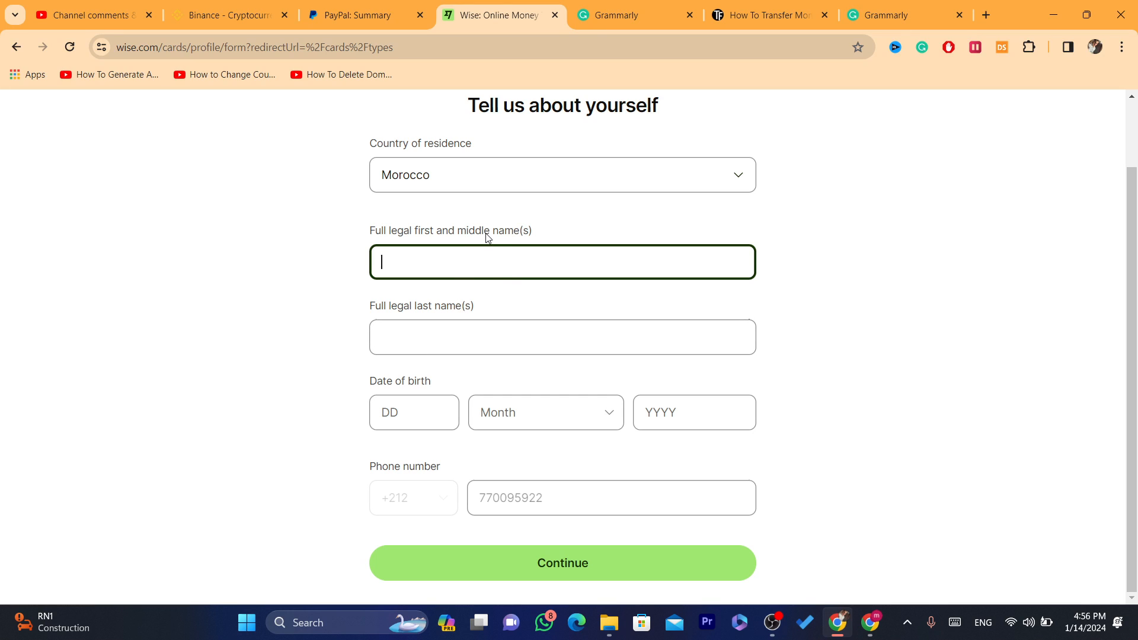
scroll(945, 281, up, 2)
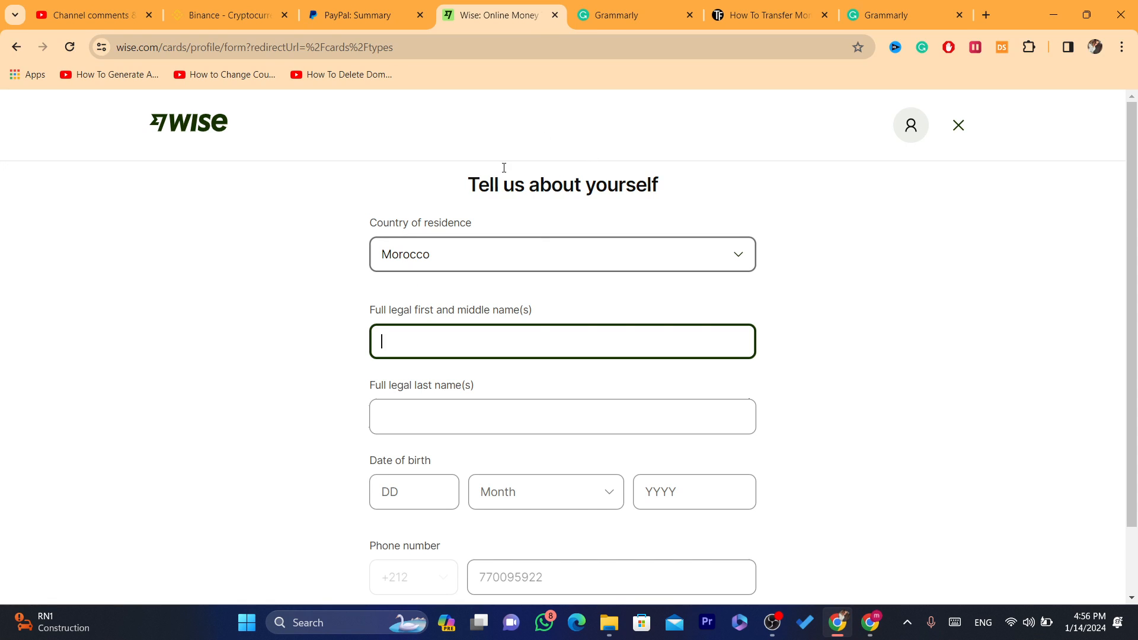
Step: From the Binance homepage choose Deposit Crypto and reach the Search Coin field
click(249, 14)
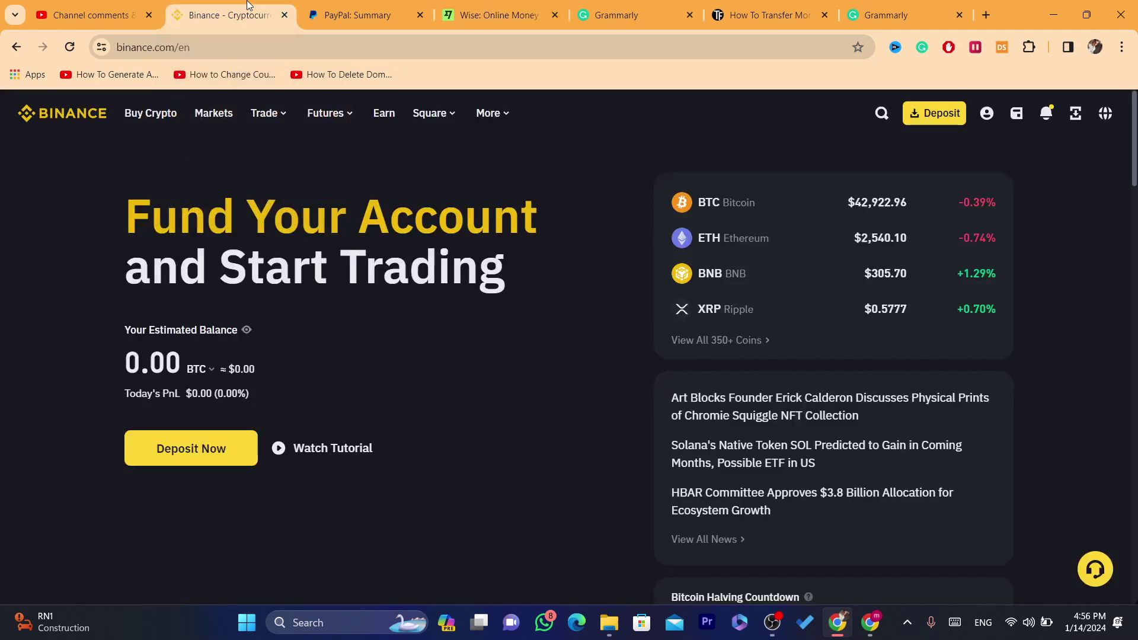
click(433, 47)
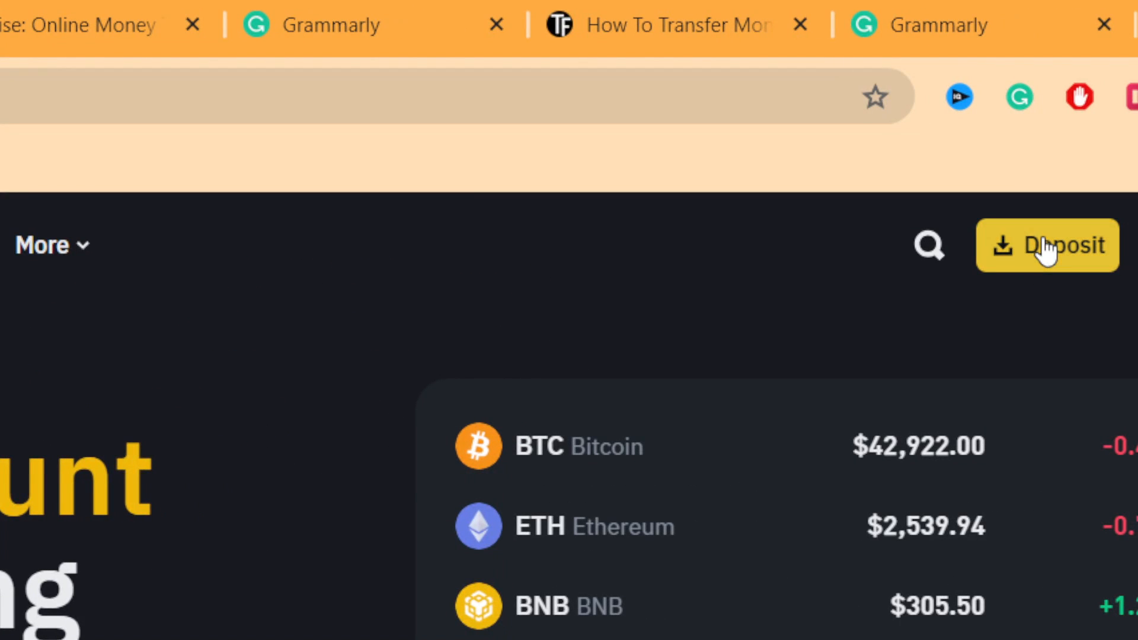
click(934, 113)
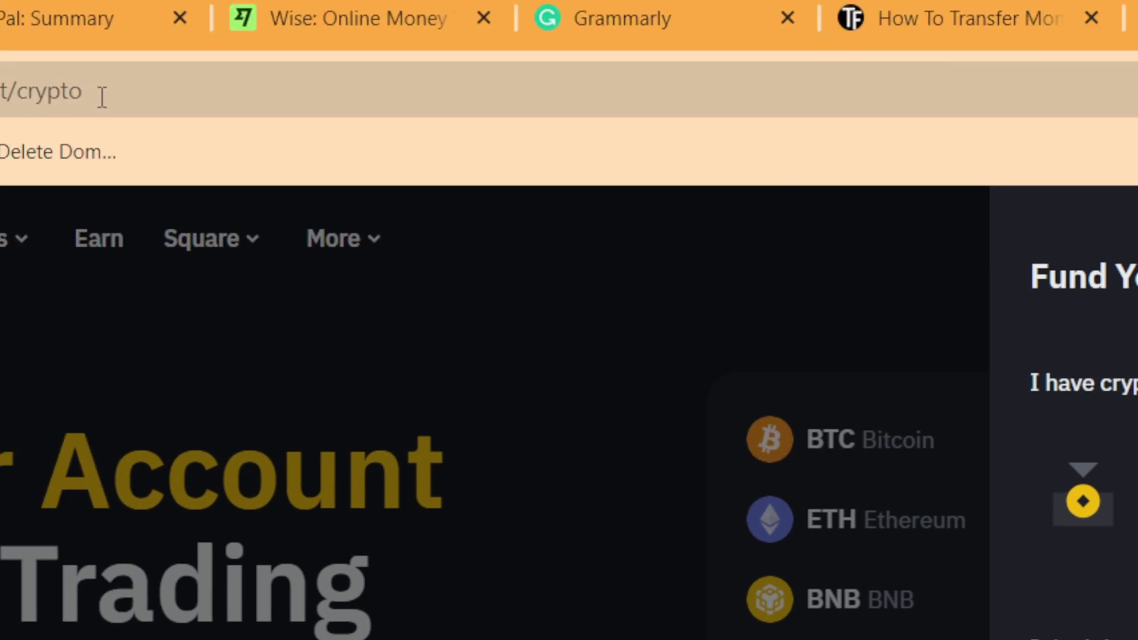
click(101, 95)
key(Return)
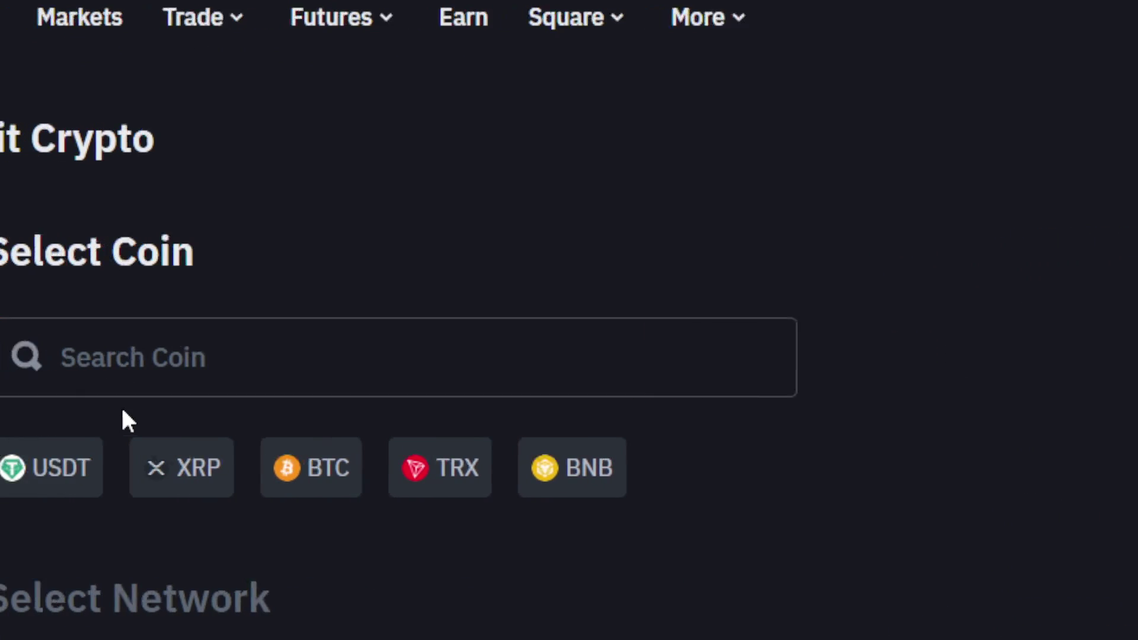
click(267, 357)
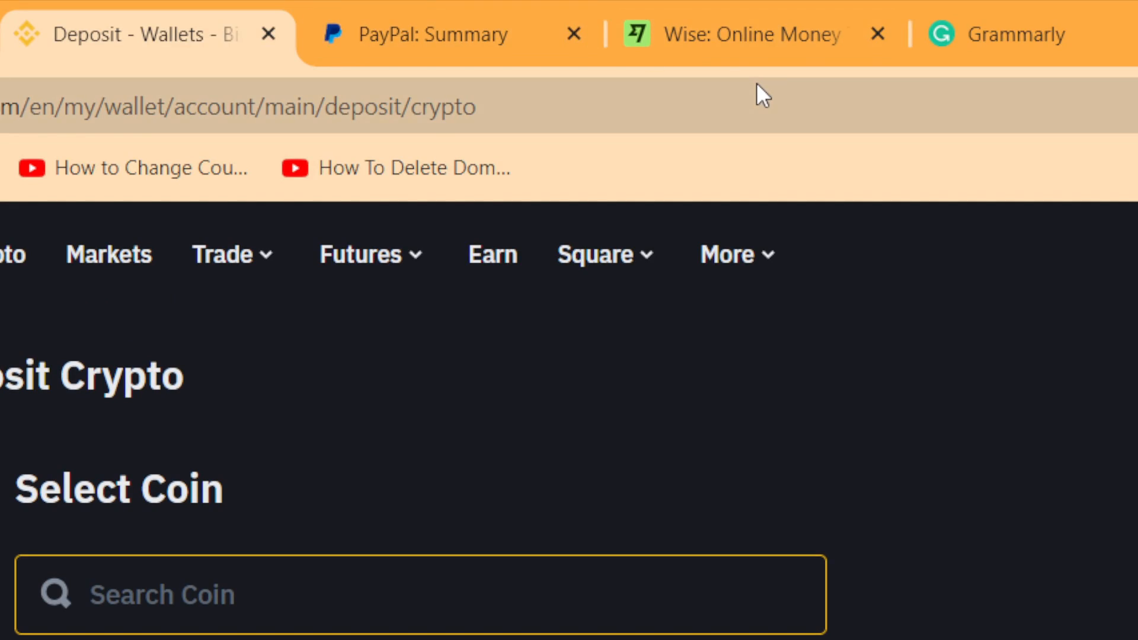
Step: In the Grammarly note, highlight the sentence that PayPal crypto is for US-registered users only
click(1085, 34)
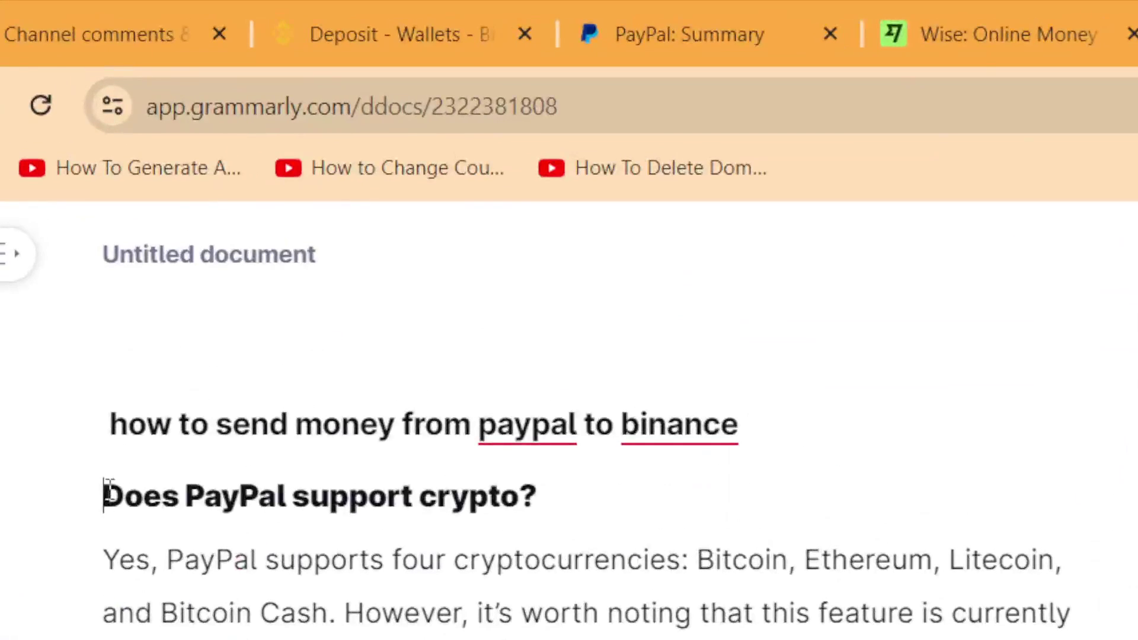
drag(95, 232, 223, 260)
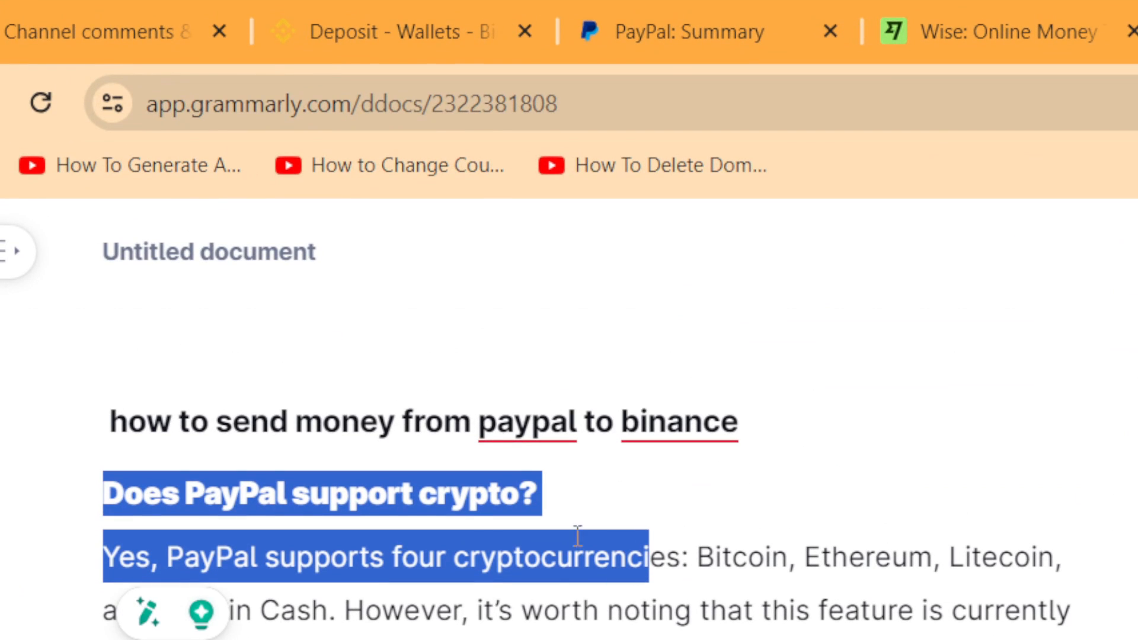
click(183, 260)
double_click(273, 540)
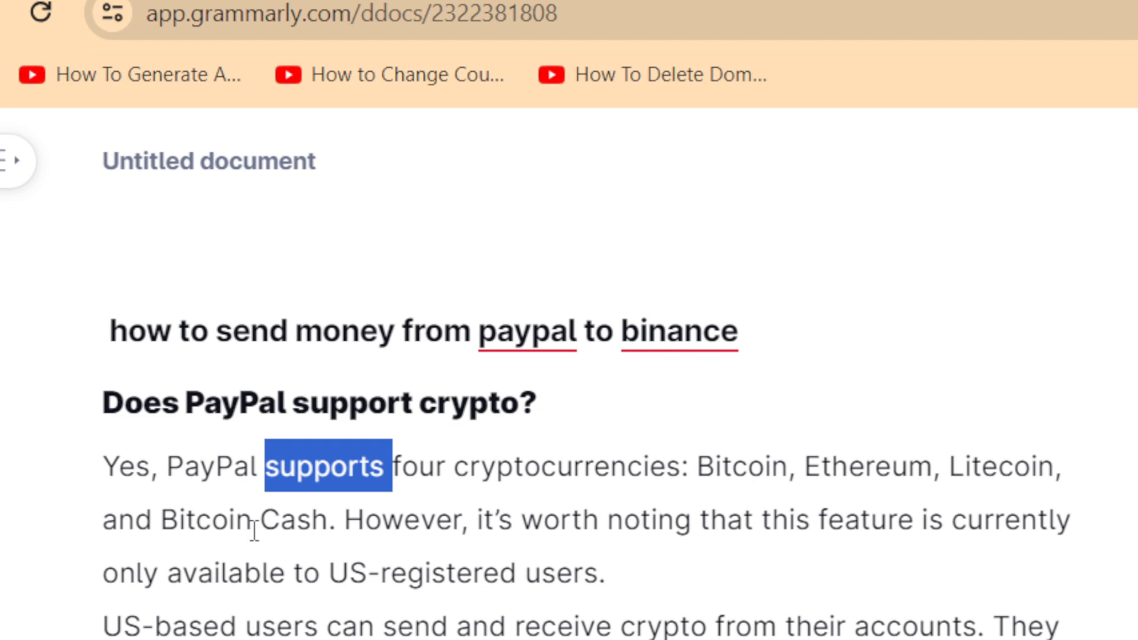
click(186, 520)
drag(187, 520, 503, 561)
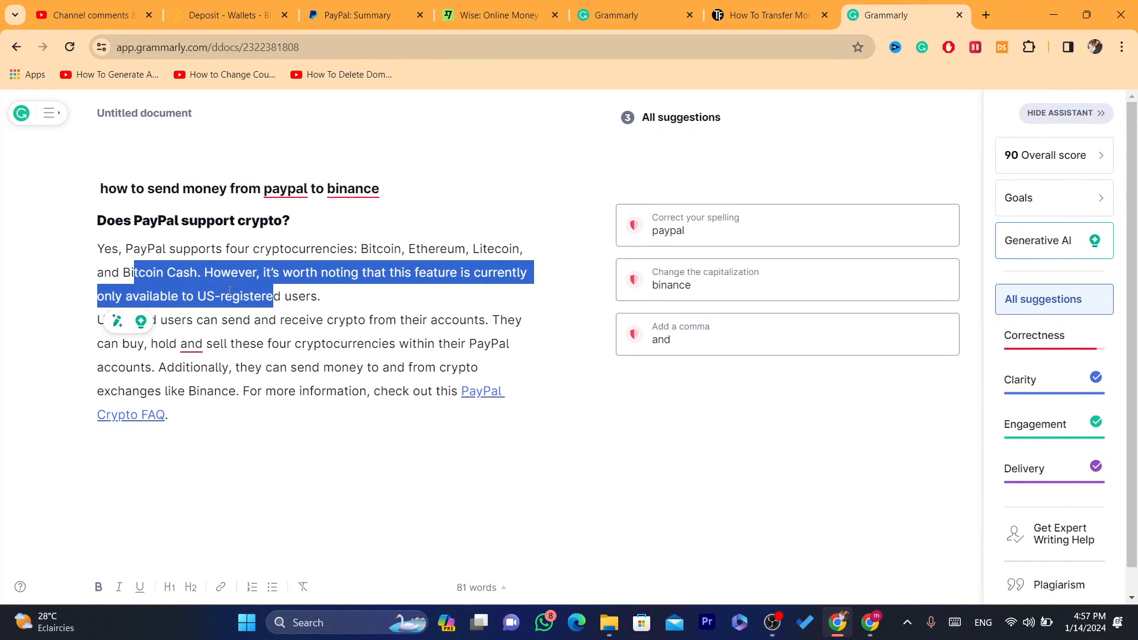
Step: Highlight the paragraph on PayPal's four cryptocurrencies, then return to the Wise card form
click(294, 296)
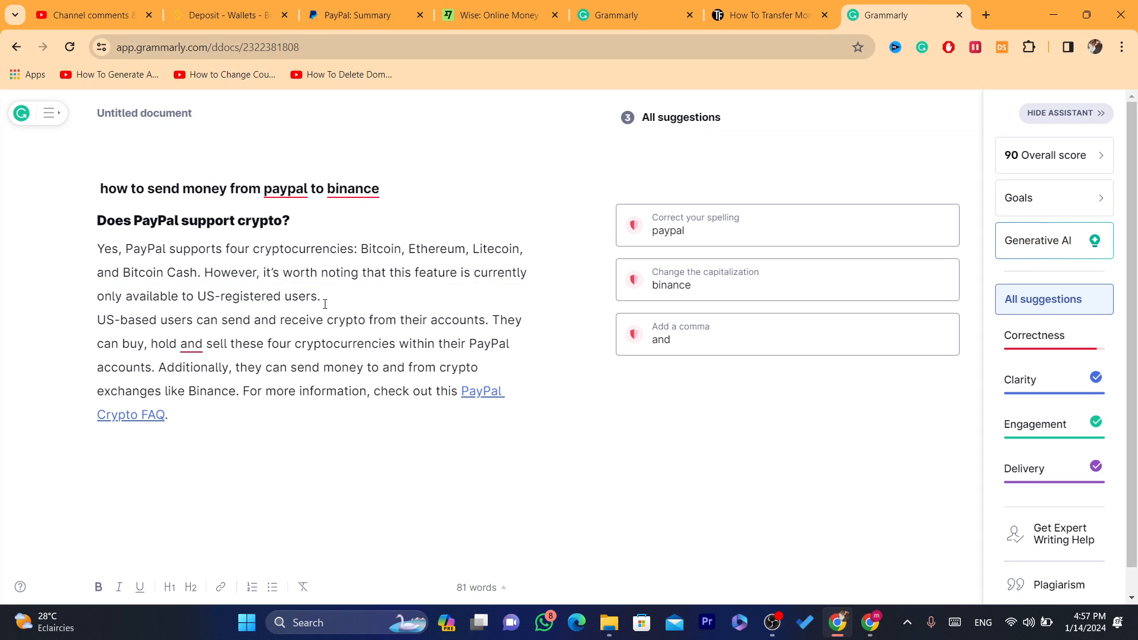
drag(320, 297, 100, 249)
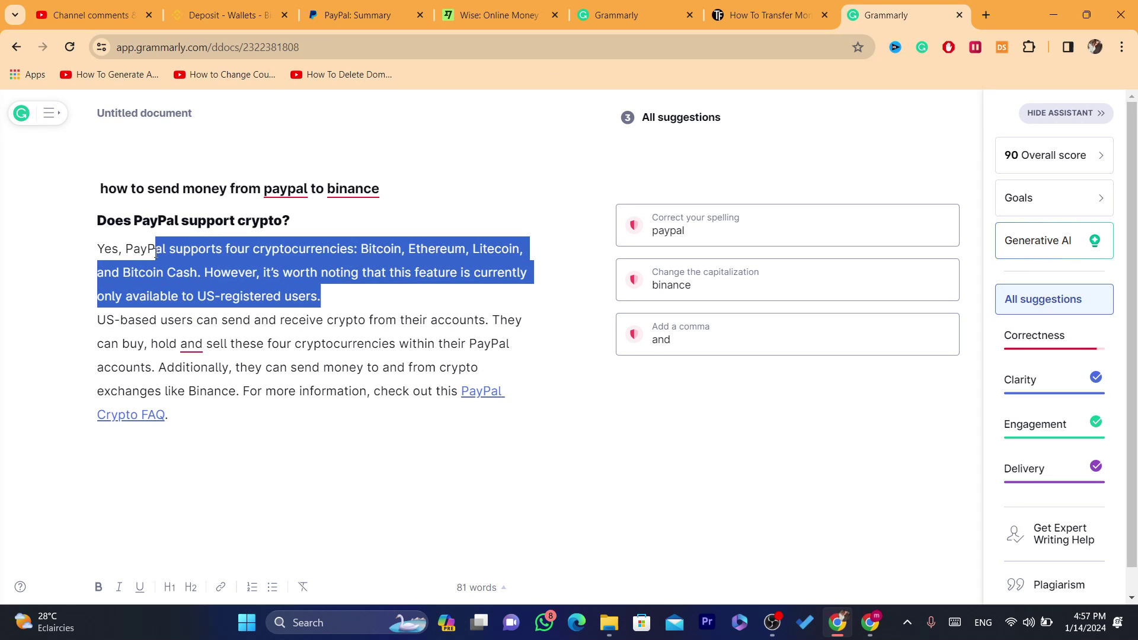
click(480, 323)
drag(320, 296, 100, 250)
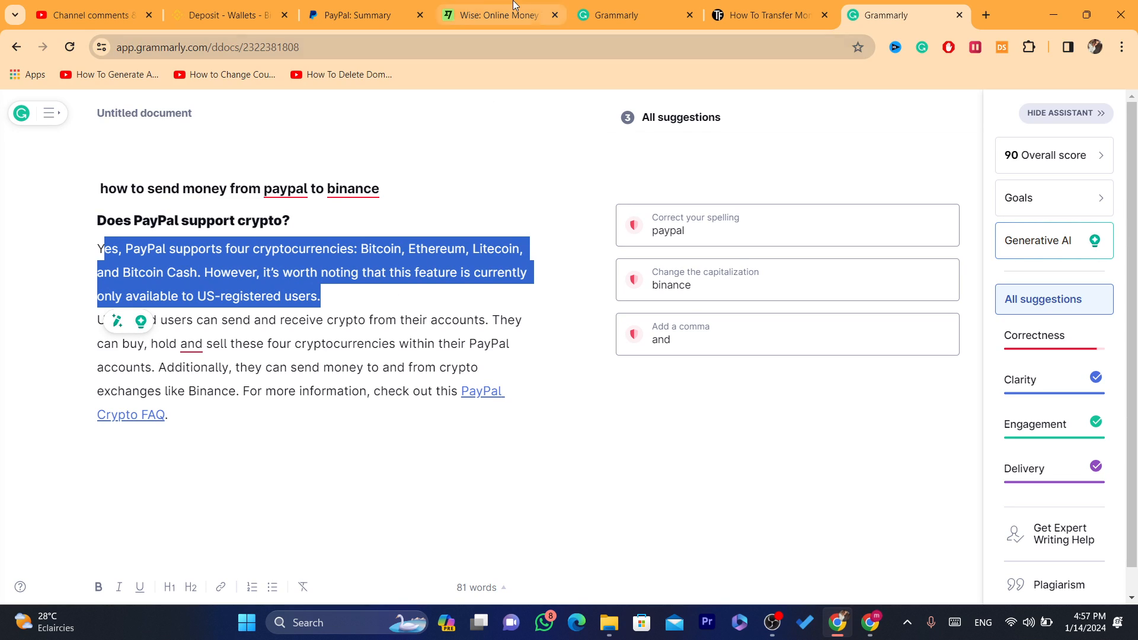
click(499, 15)
Step: Close the Wise personal details form via its X, leaving the Cards page
click(958, 124)
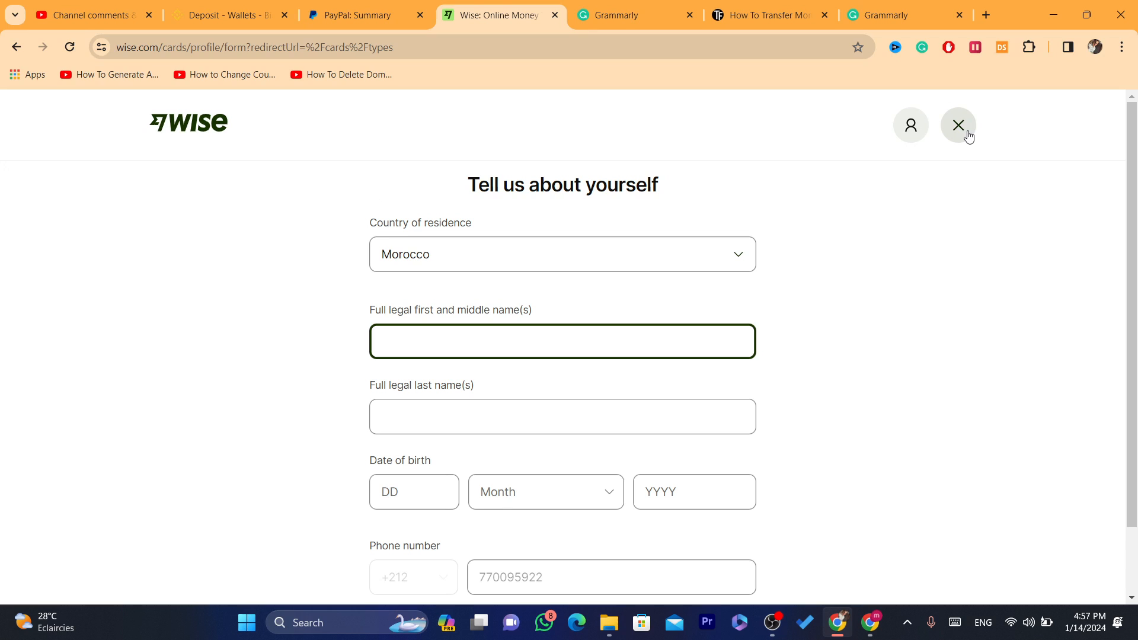
click(528, 50)
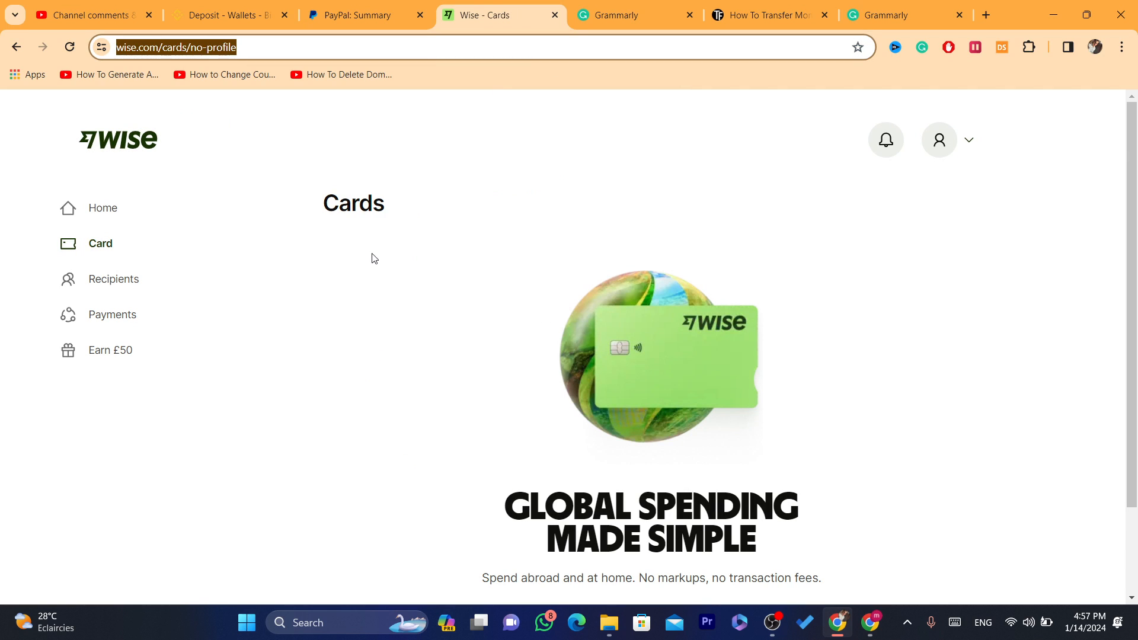